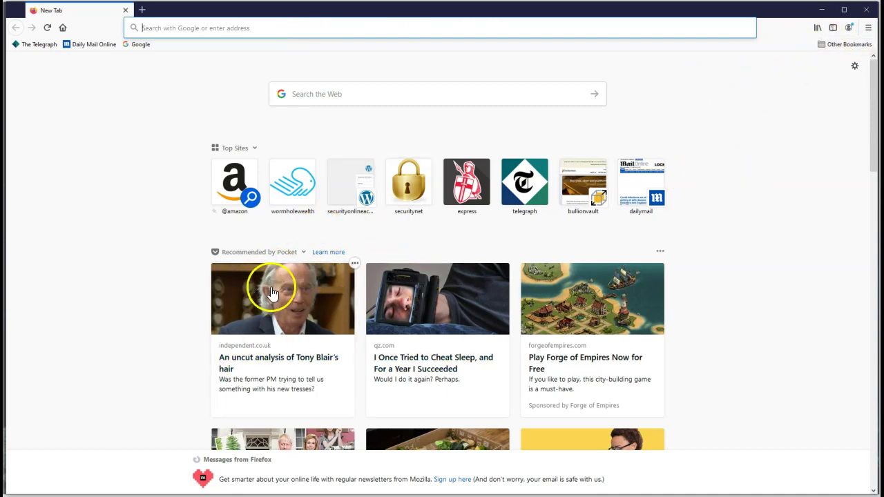
Open Firefox Options from the ☰ menu and scroll General down to Files and Applications
click(868, 29)
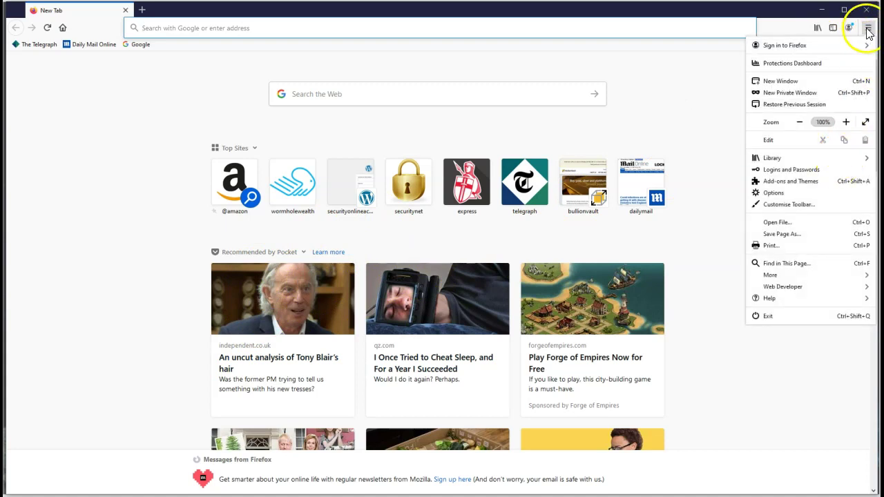
click(780, 196)
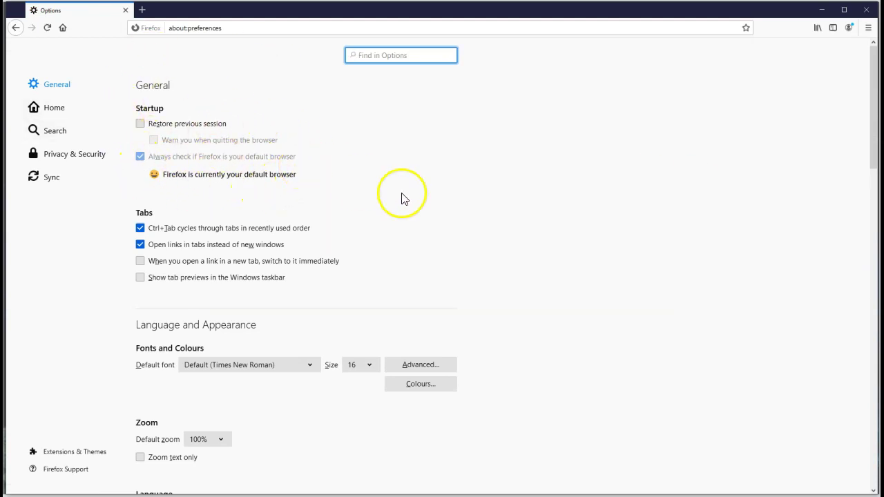
scroll(174, 179, down, 5)
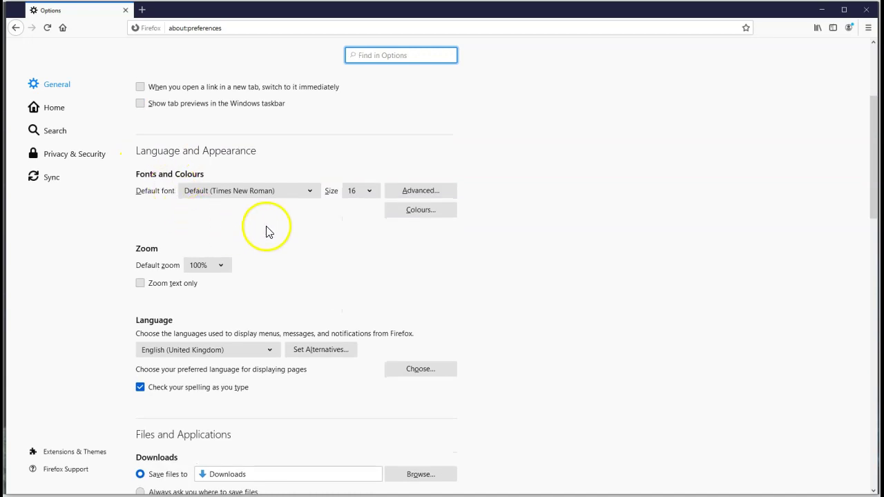
scroll(272, 210, down, 2)
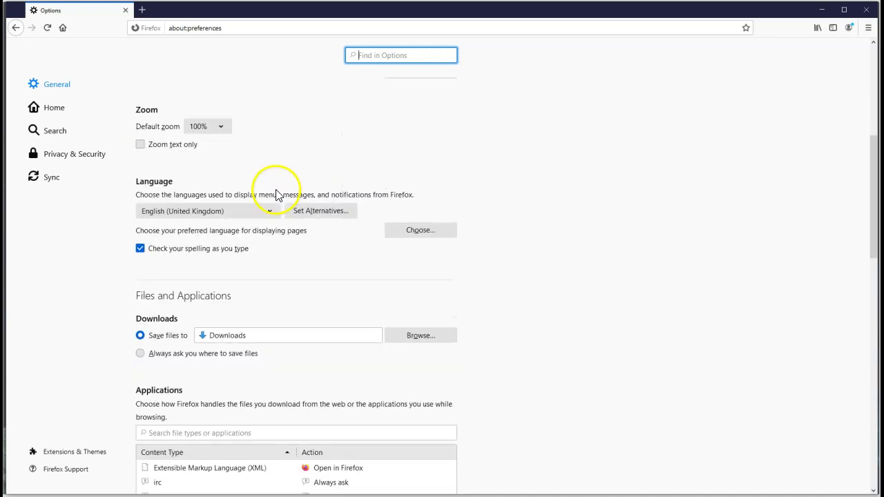
scroll(274, 201, down, 4)
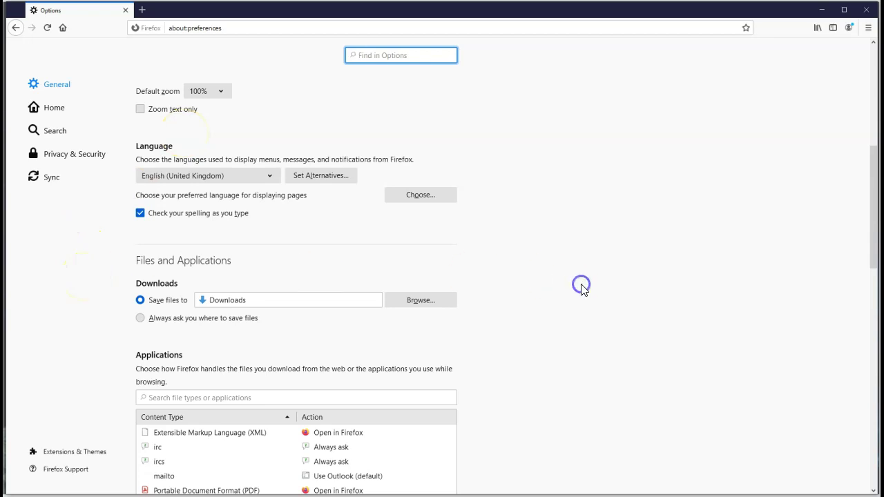
scroll(582, 288, down, 3)
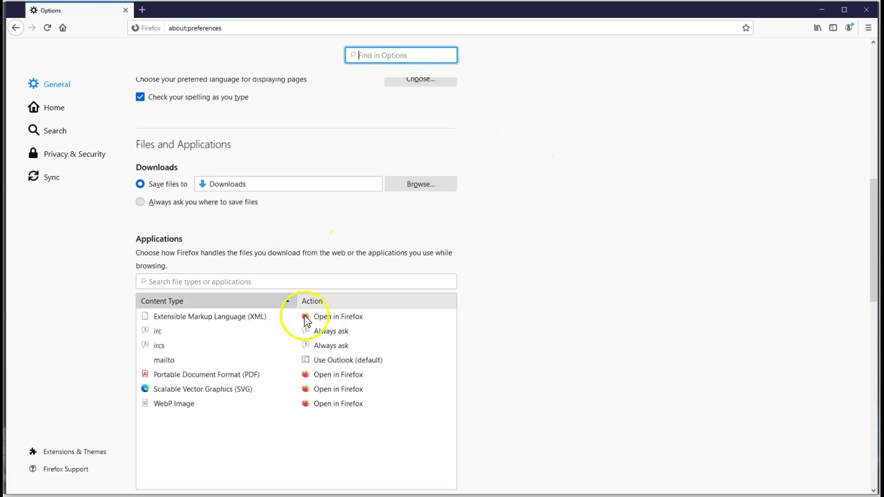
scroll(325, 317, down, 2)
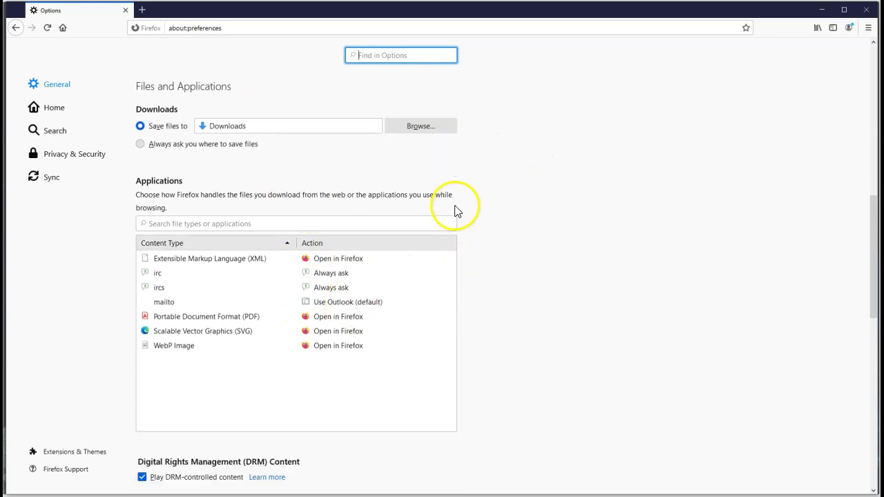
Change the PDF content type's action from Open in Firefox to Save File
click(357, 320)
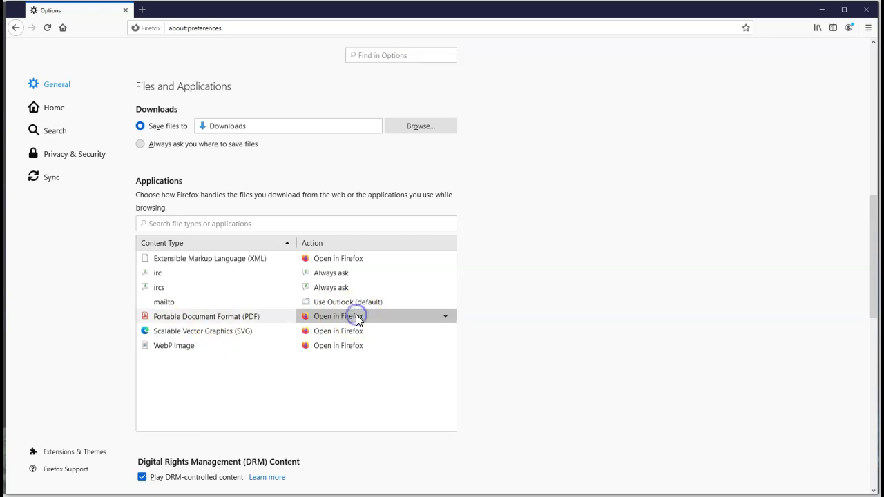
click(447, 318)
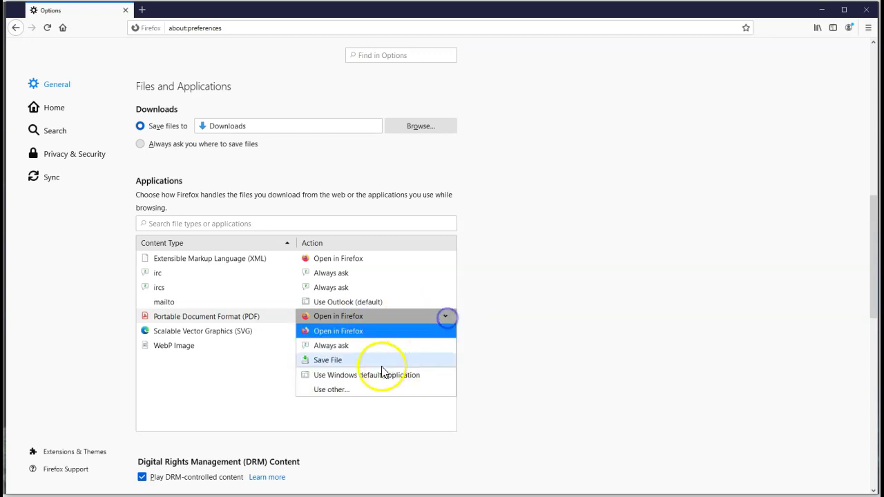
click(337, 361)
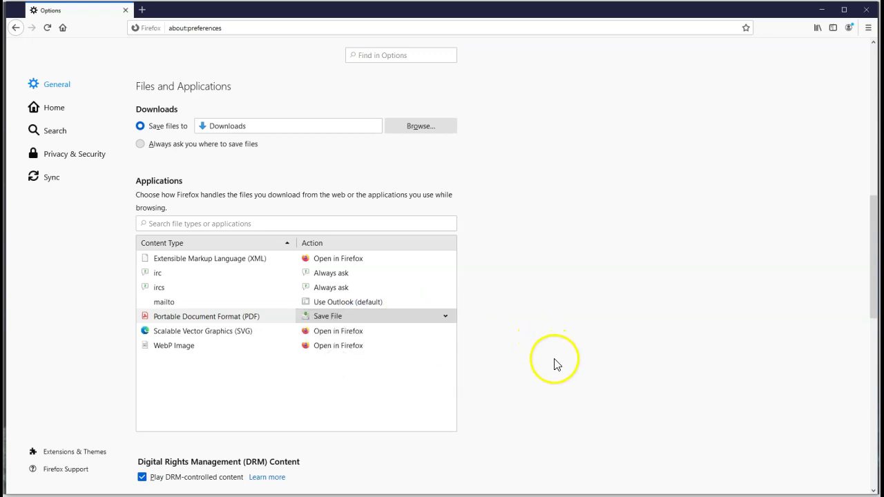
scroll(549, 345, down, 3)
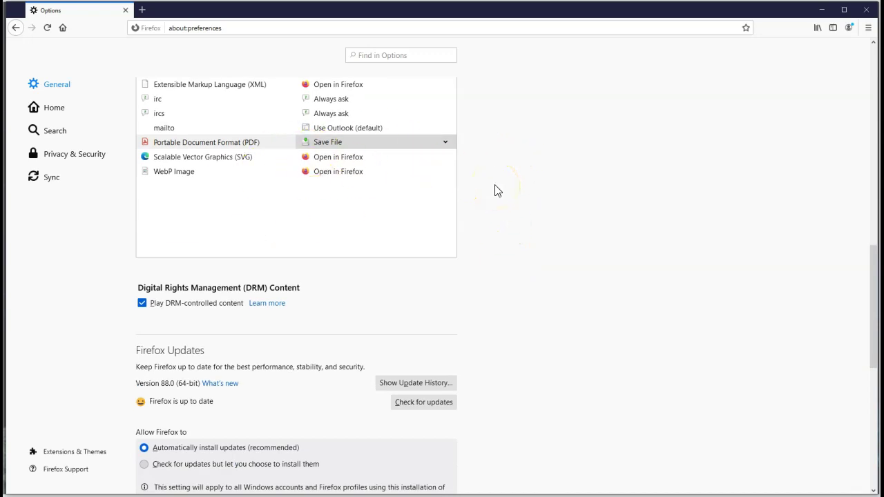
scroll(497, 190, down, 3)
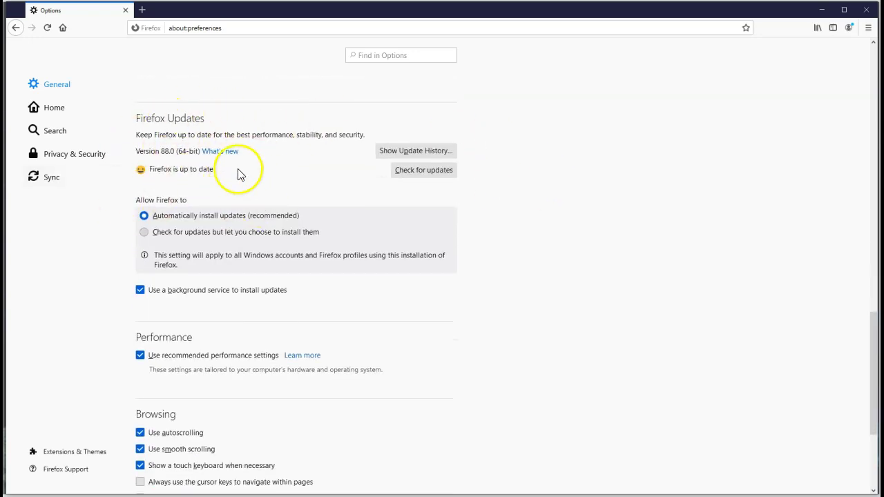
scroll(424, 240, down, 3)
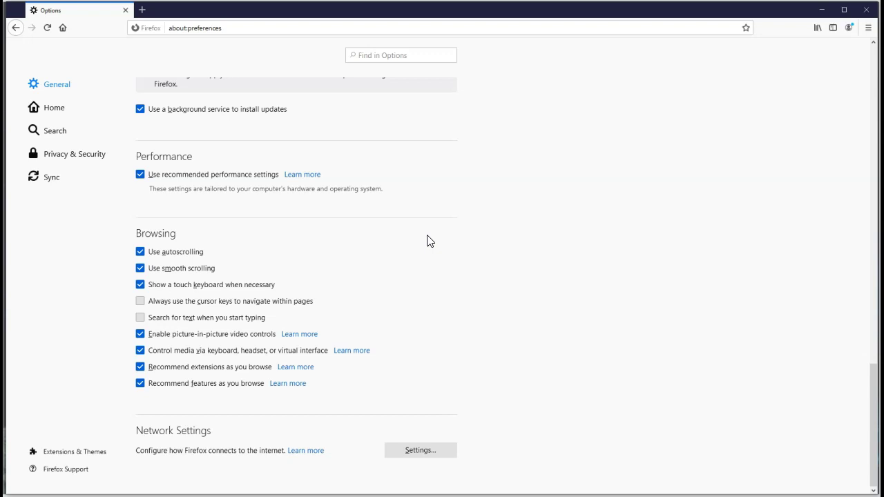
Enable DNS over HTTPS in Network Settings, keeping Cloudflare (Default) as provider
click(417, 453)
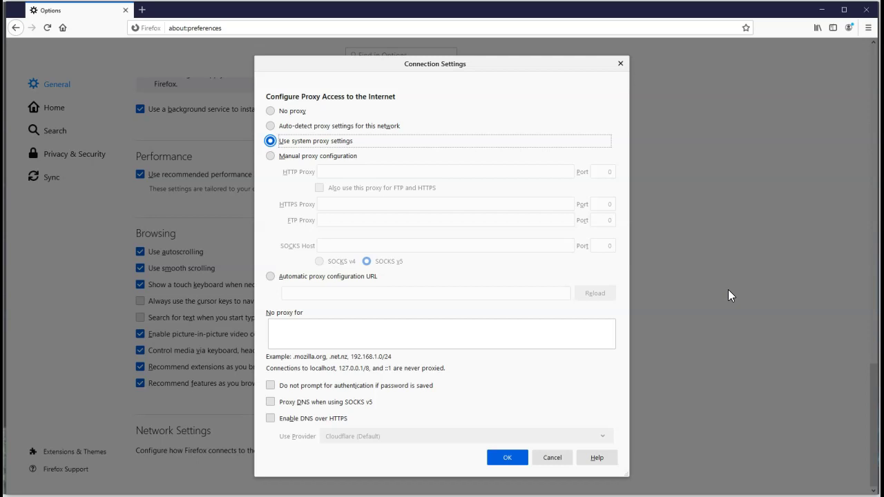
click(269, 419)
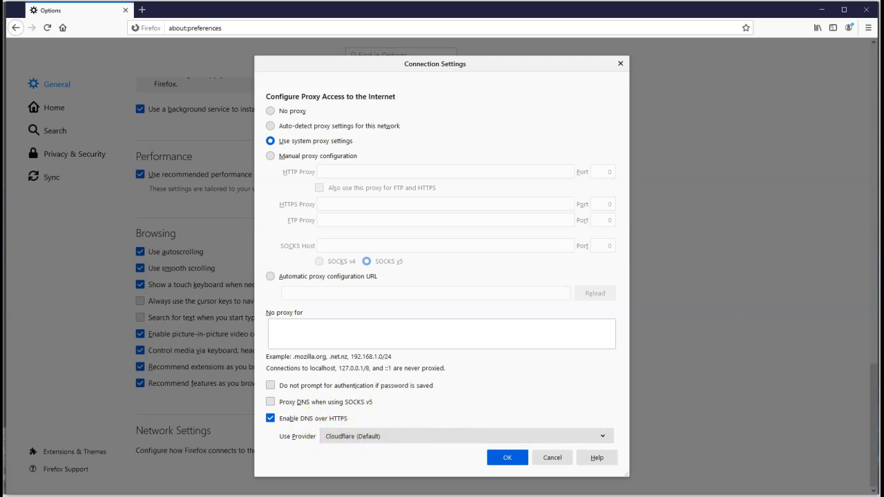
click(858, 325)
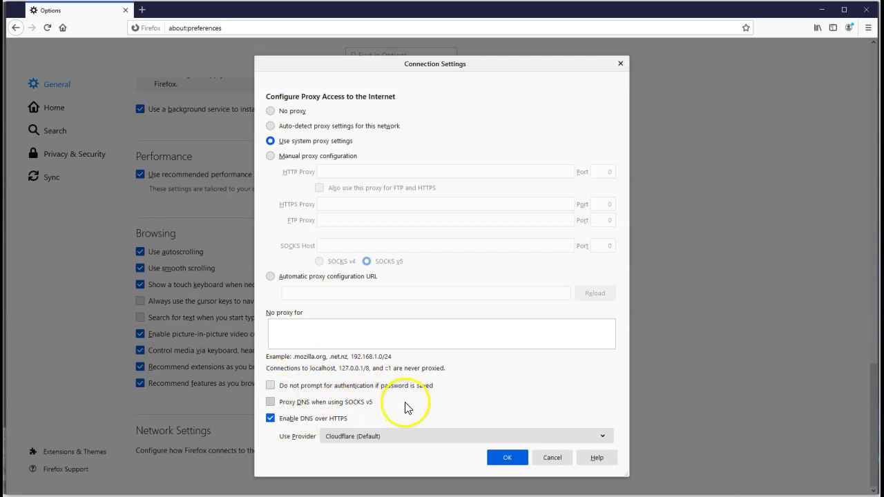
click(508, 461)
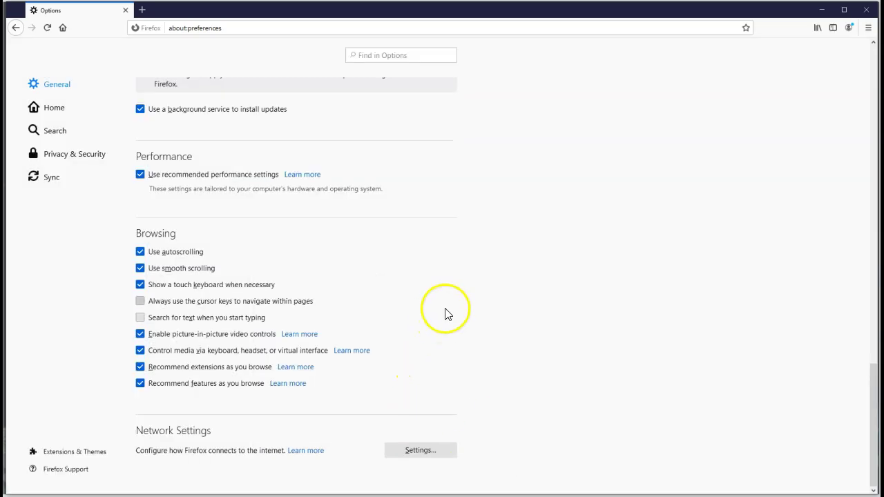
In Home settings, set both Homepage and new windows and New tabs to Blank Page
click(46, 110)
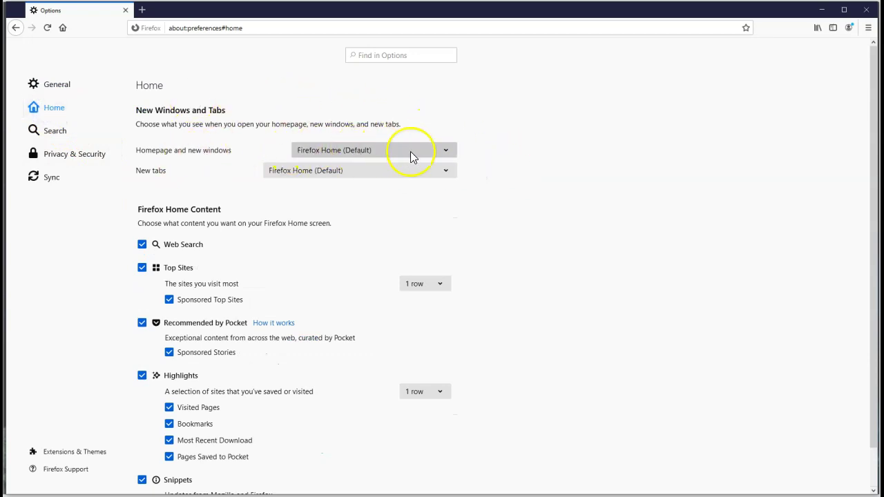
click(446, 151)
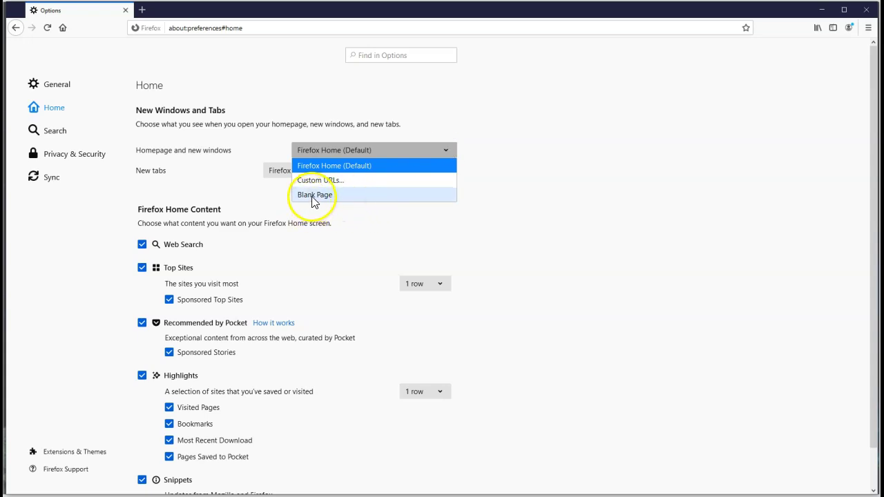
click(312, 196)
click(448, 170)
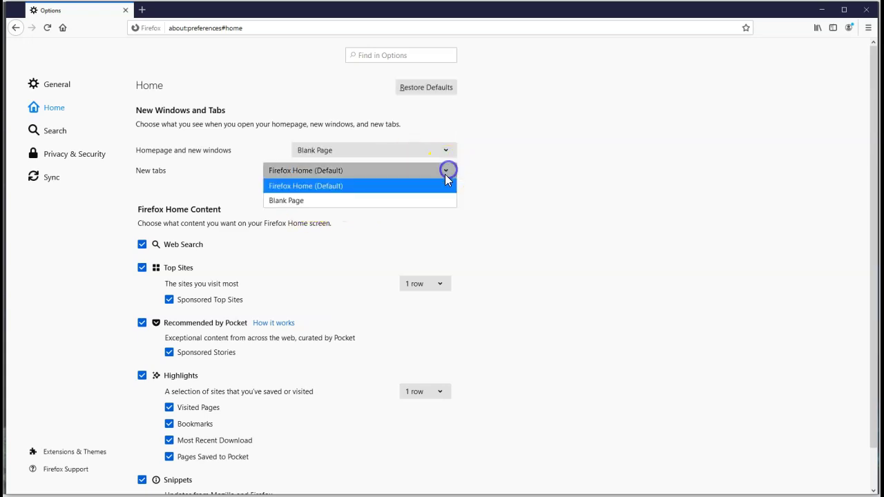
click(288, 203)
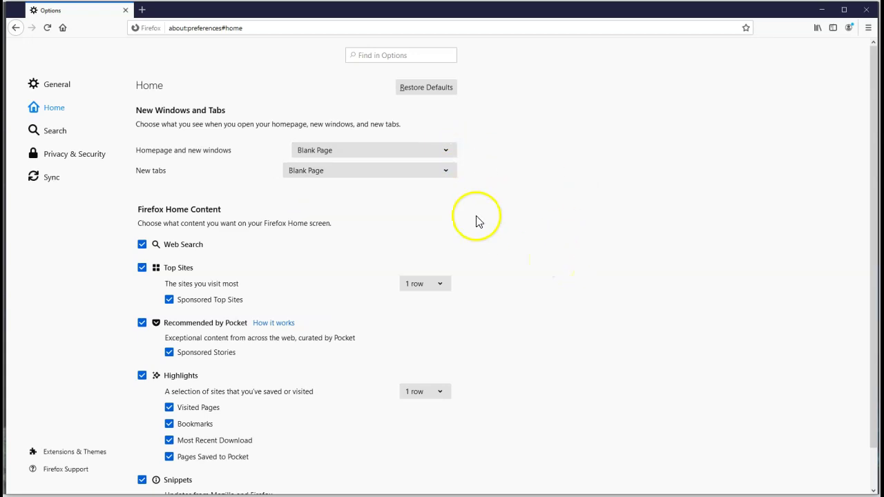
click(449, 150)
click(621, 156)
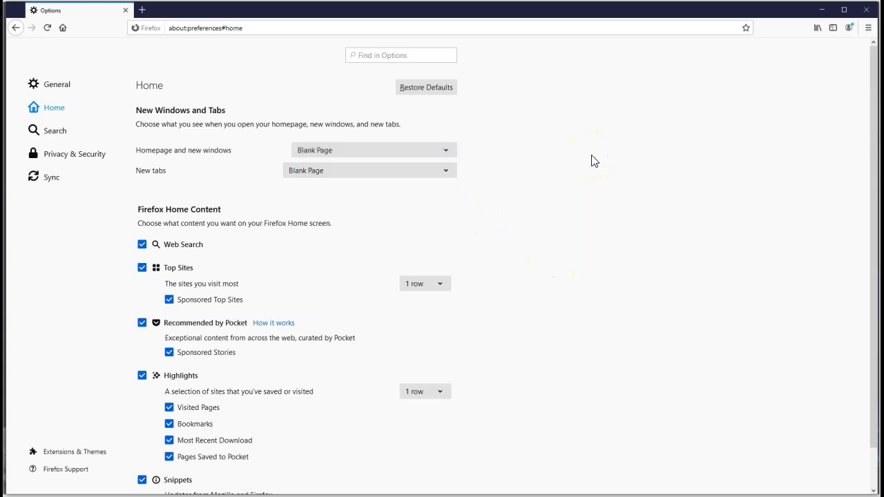
Untick Web Search, Top Sites, Recommended by Pocket, Highlights and Snippets under Firefox Home Content
click(141, 244)
click(142, 268)
click(141, 322)
click(141, 376)
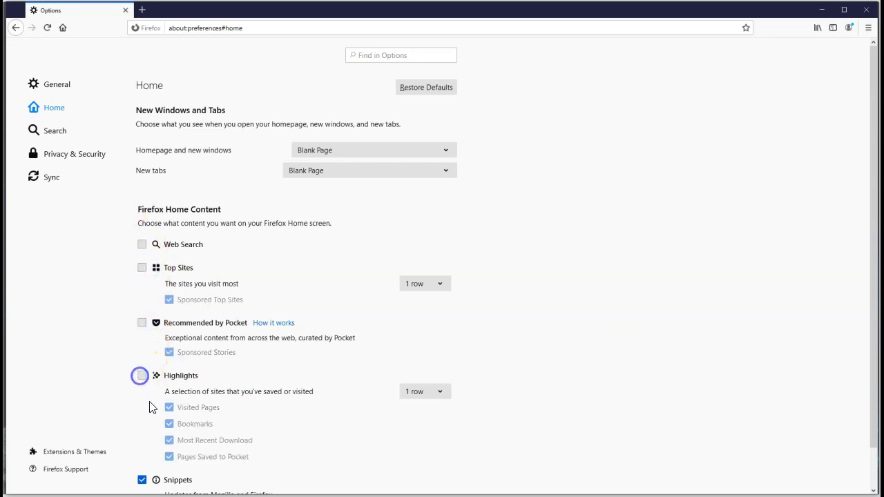
click(141, 480)
scroll(651, 311, down, 1)
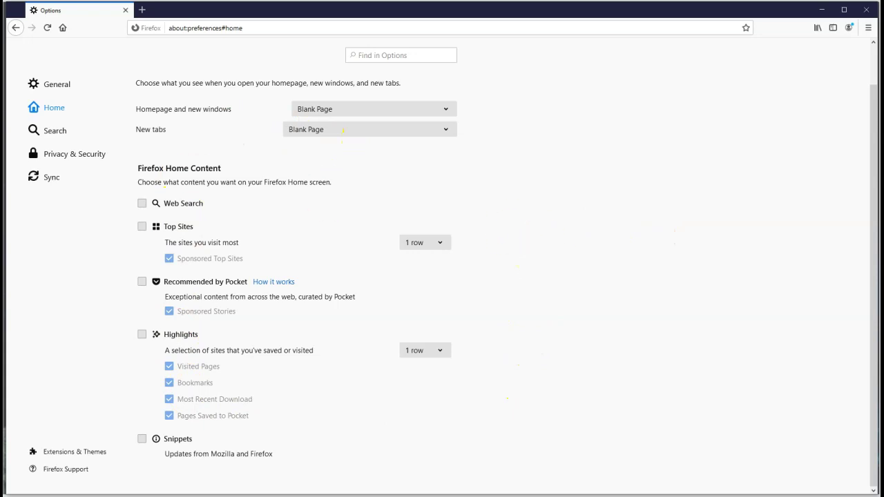
Add the search bar to the toolbar and choose DuckDuckGo as the default search engine
click(39, 131)
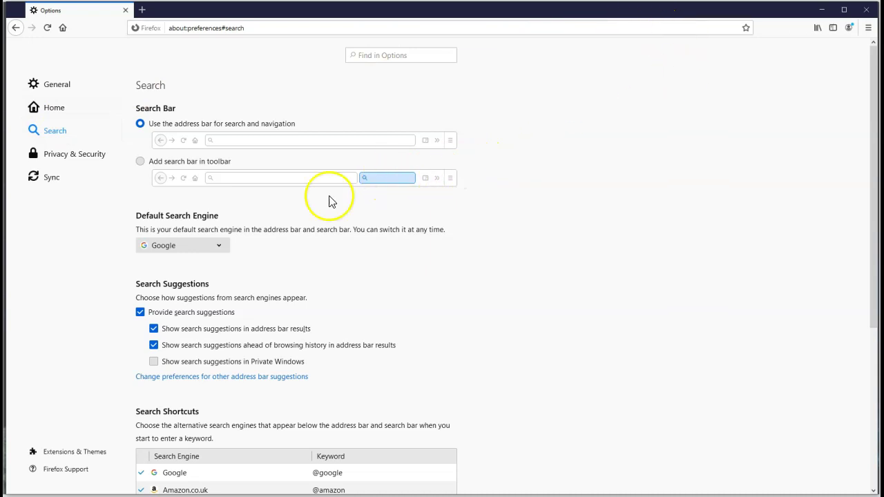
click(140, 163)
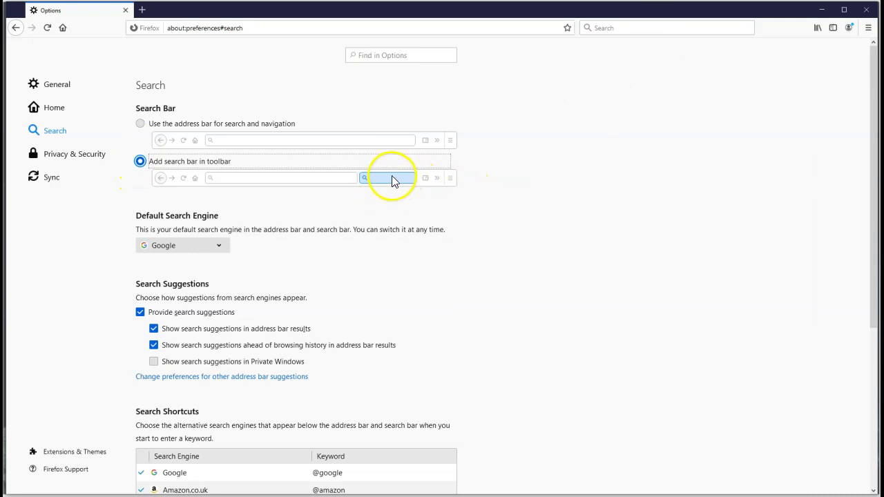
click(219, 246)
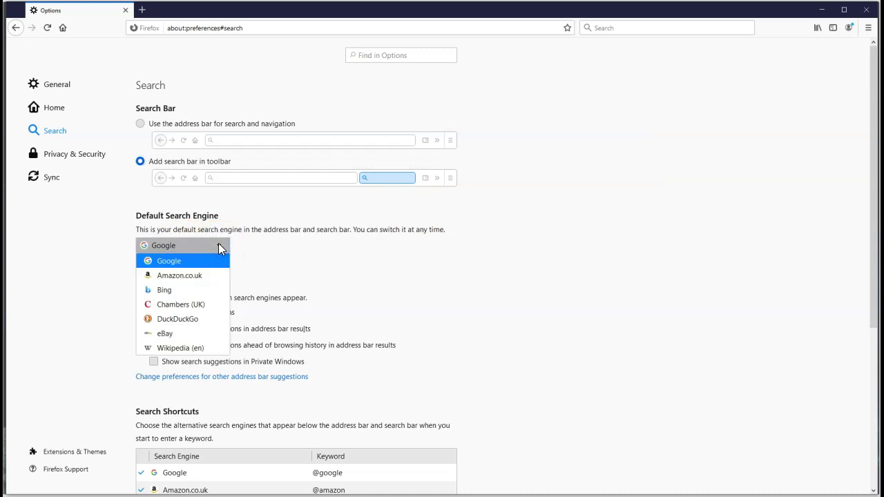
click(178, 319)
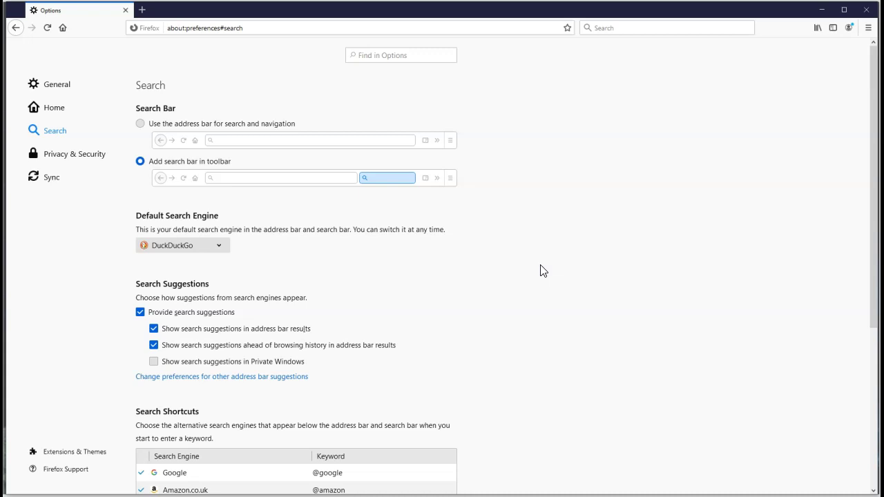
Turn off Provide search suggestions
click(149, 315)
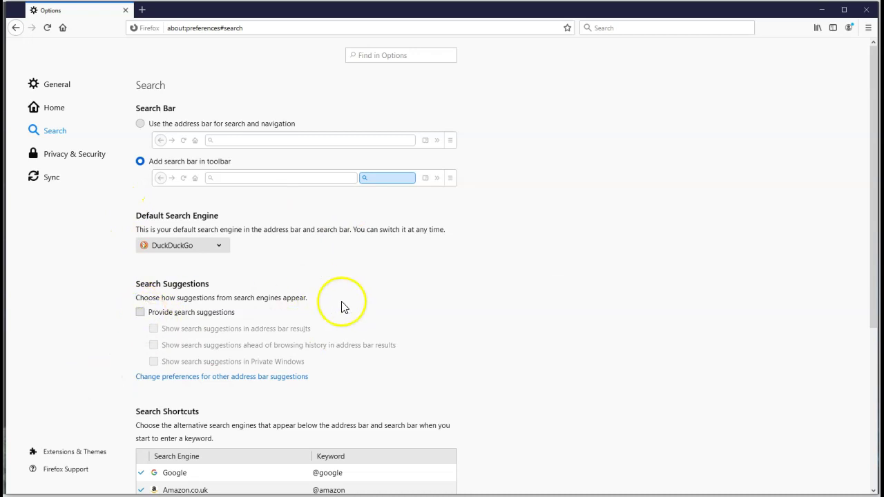
scroll(341, 306, down, 5)
scroll(387, 283, down, 2)
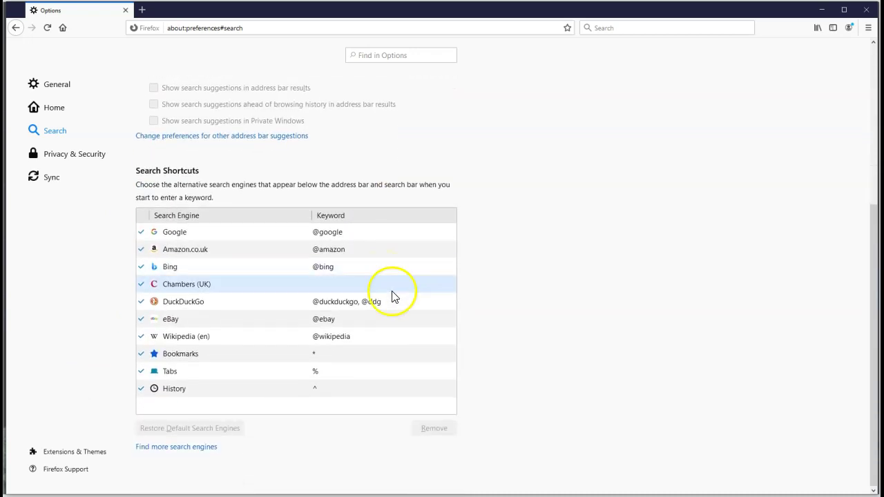
Untick History, Tabs, Bookmarks, Wikipedia (en), eBay, Chambers (UK) and Bing in Search Shortcuts
click(144, 392)
click(144, 371)
click(141, 353)
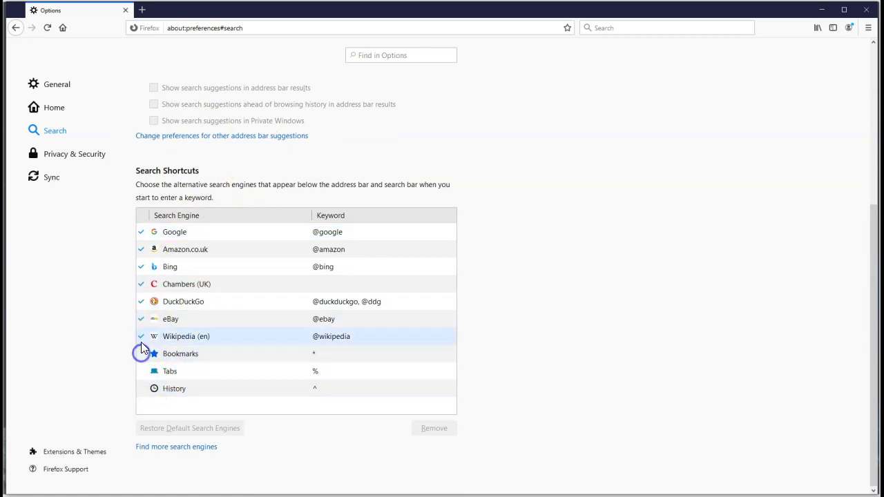
click(141, 336)
click(139, 318)
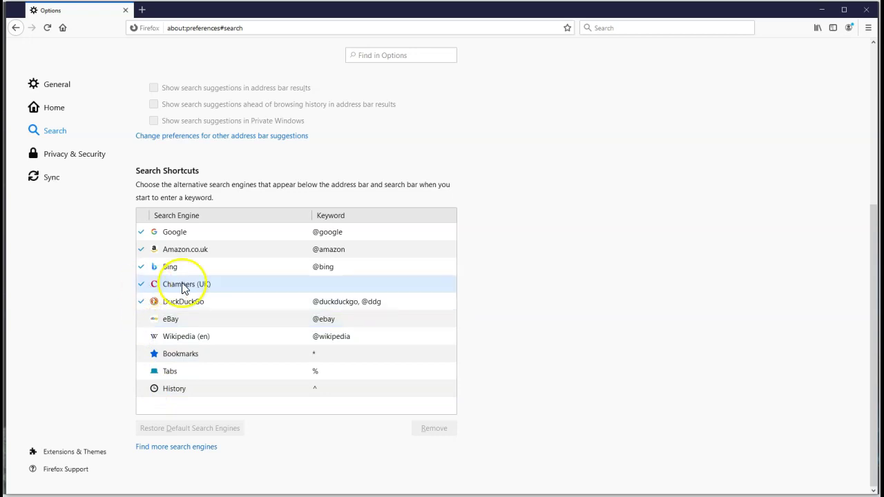
click(141, 284)
click(142, 267)
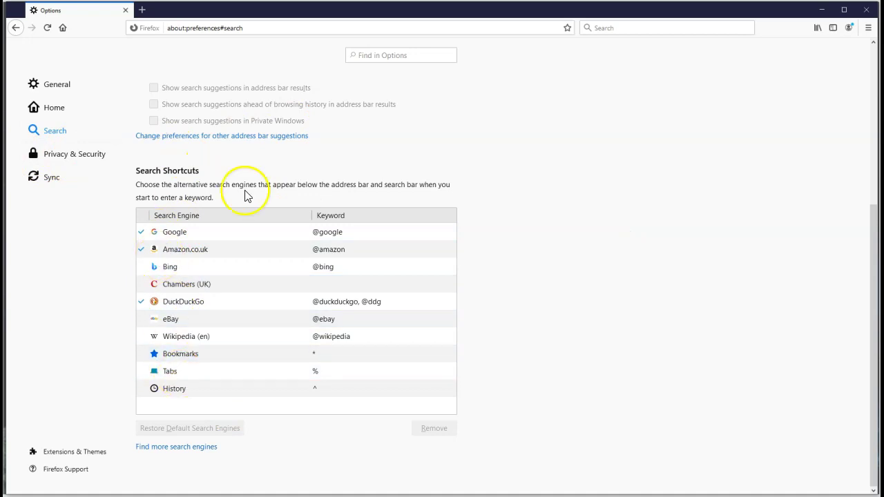
scroll(366, 232, up, 3)
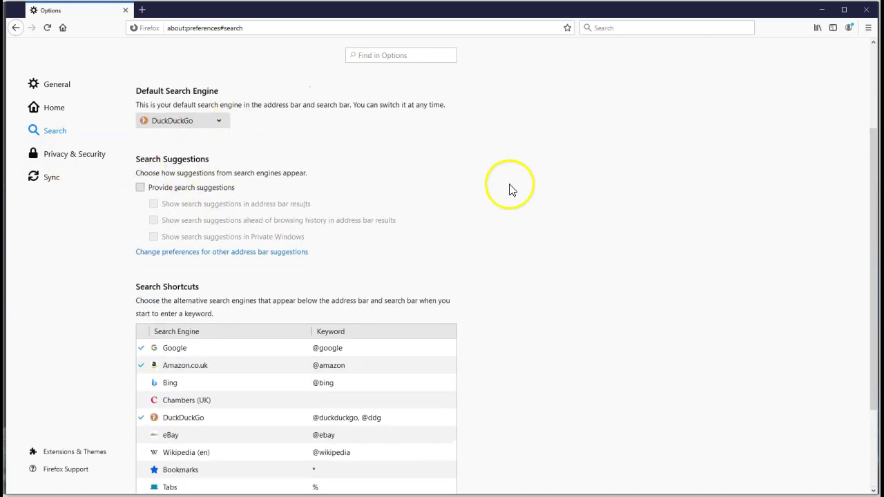
scroll(318, 160, down, 3)
Set Enhanced Tracking Protection to Custom with tracking content blocked In all windows
click(73, 153)
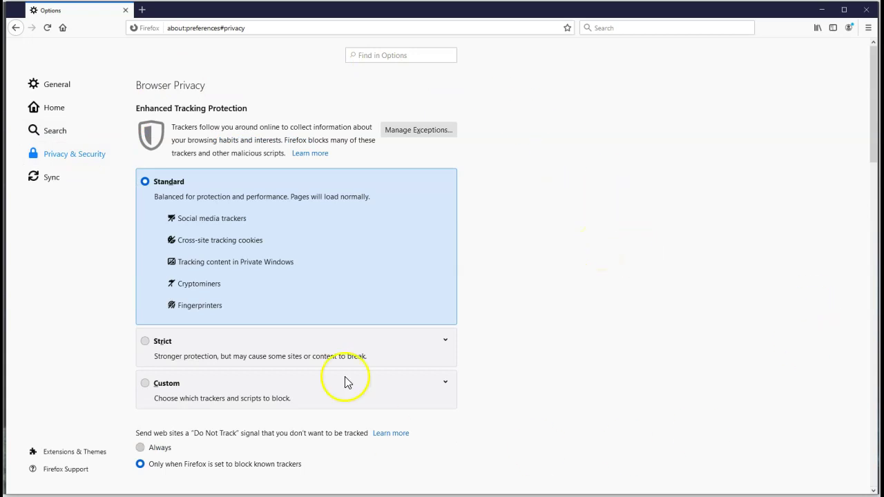
click(146, 384)
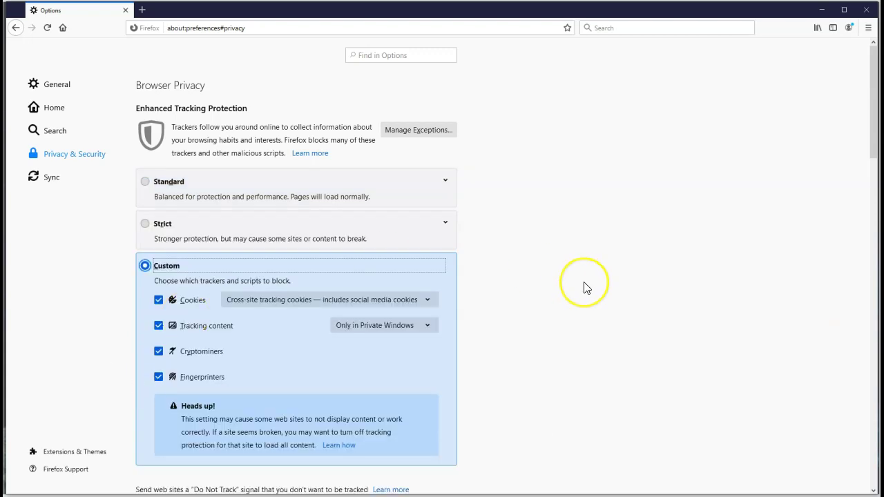
scroll(584, 286, down, 3)
scroll(586, 262, up, 3)
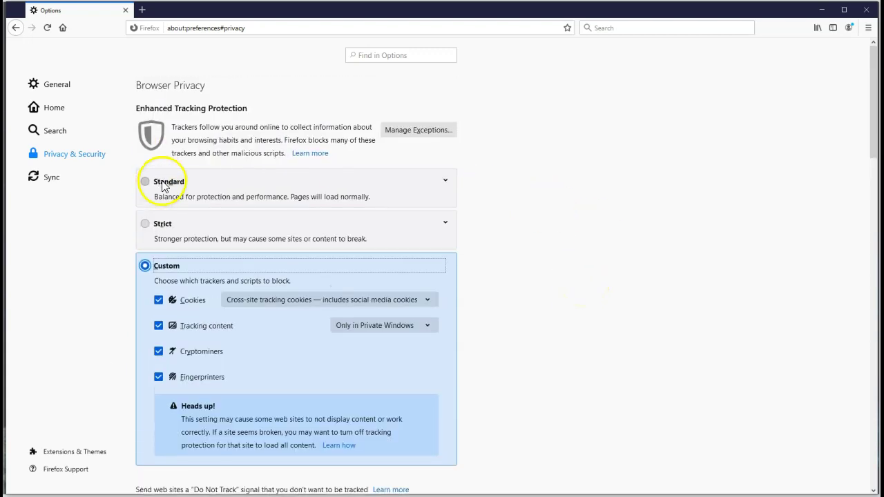
scroll(598, 239, down, 1)
scroll(598, 239, down, 2)
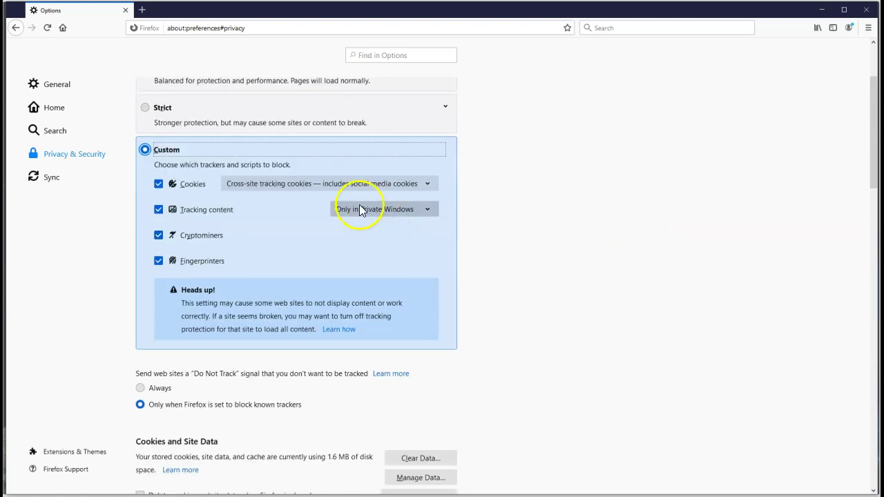
click(427, 210)
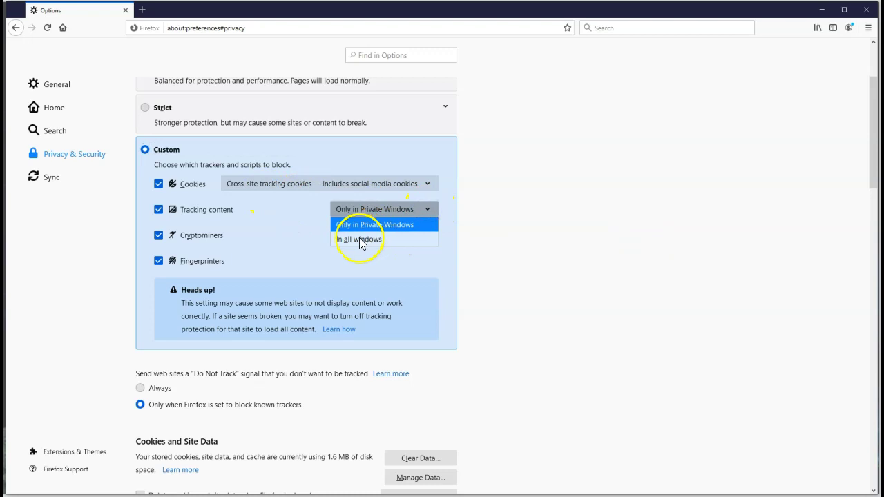
click(359, 237)
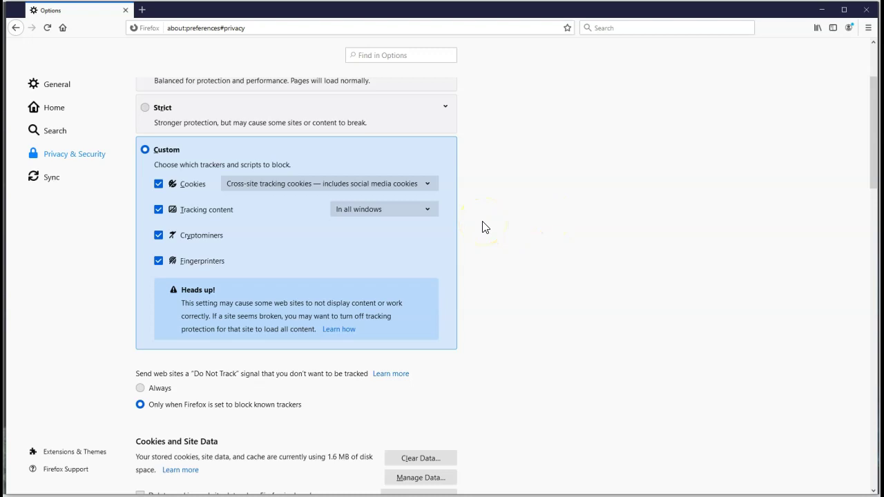
scroll(485, 228, down, 5)
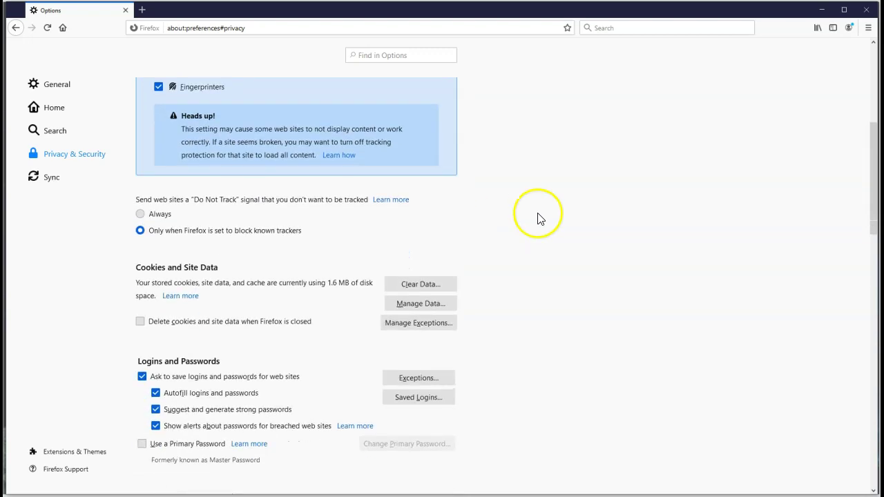
Set the Do Not Track option to Always
click(144, 215)
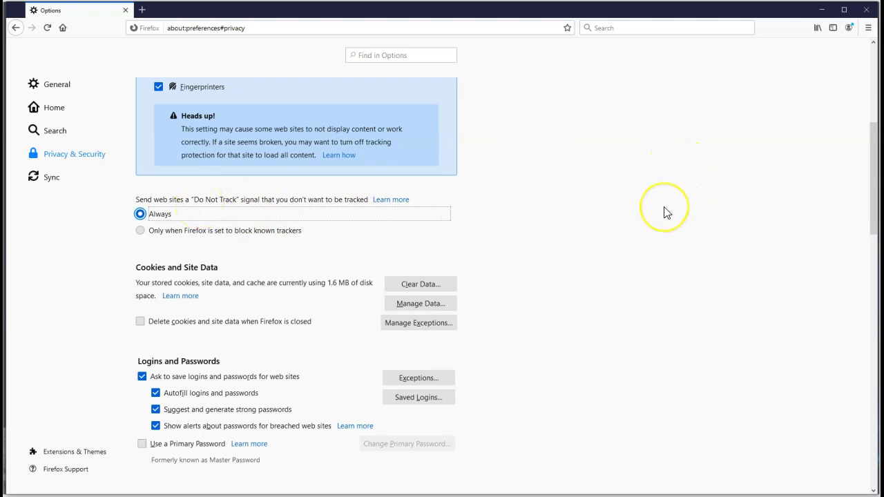
scroll(665, 211, down, 2)
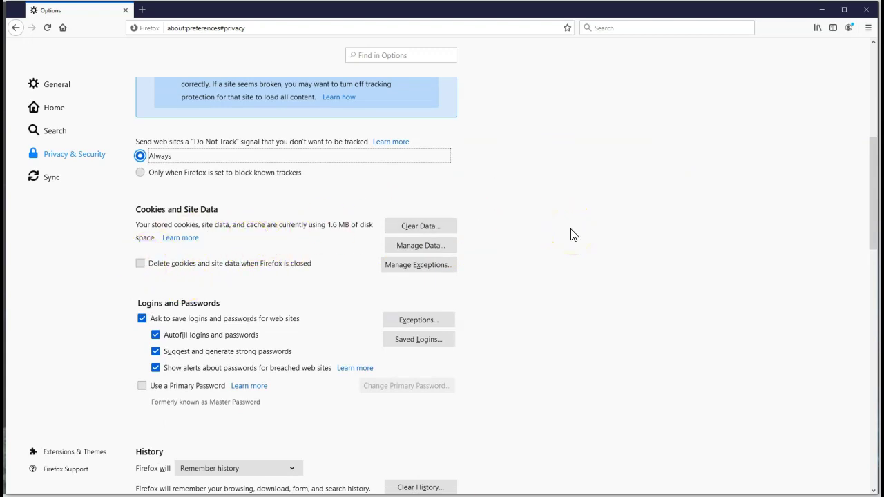
scroll(570, 235, down, 2)
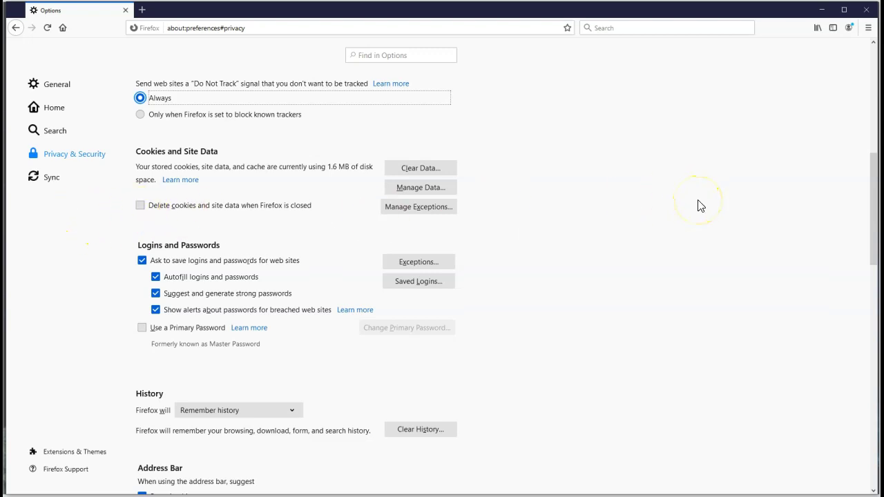
Untick Ask to save logins and passwords, leaving Show alerts about breached sites checked
scroll(690, 228, down, 2)
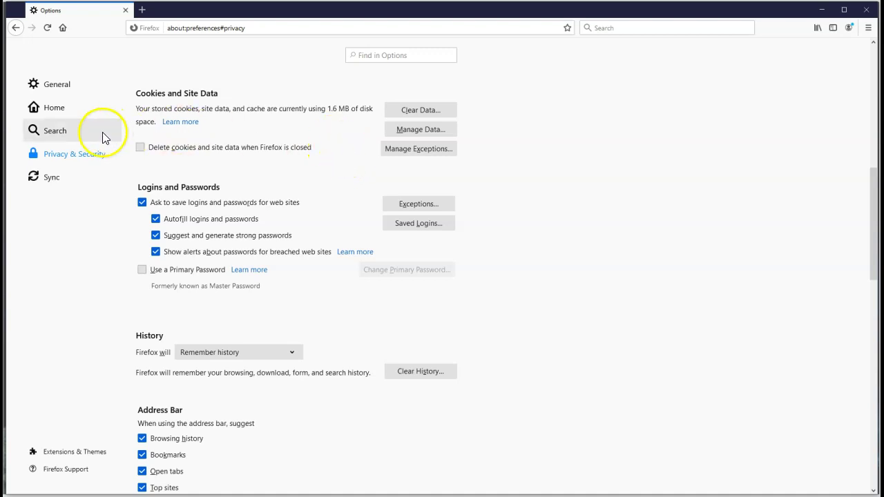
click(141, 202)
click(142, 202)
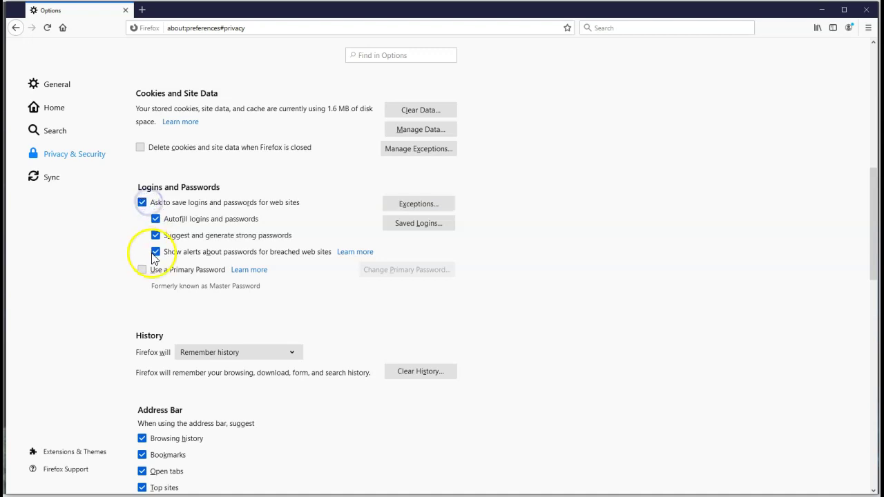
click(156, 252)
click(156, 236)
click(142, 203)
click(155, 252)
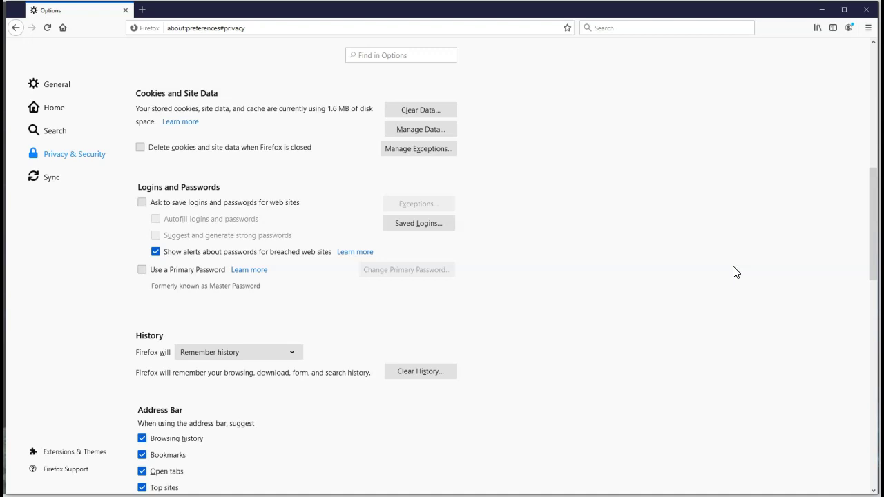
click(391, 284)
click(579, 254)
Uncheck Browsing history, Open tabs, Top sites and Search engines in the Address Bar suggestions
scroll(578, 253, down, 5)
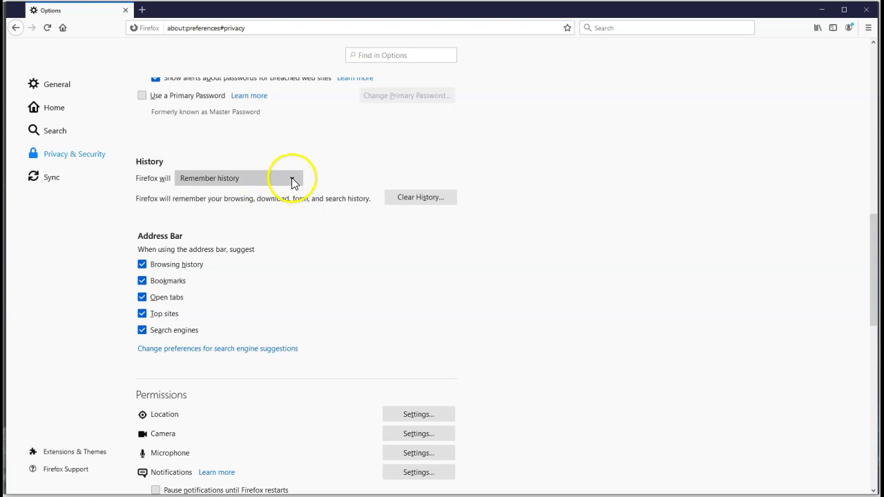
scroll(605, 159, up, 3)
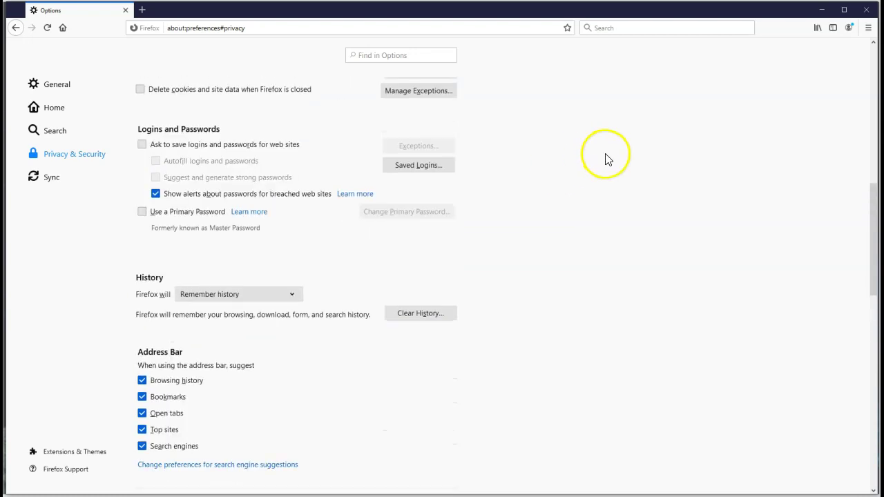
click(293, 296)
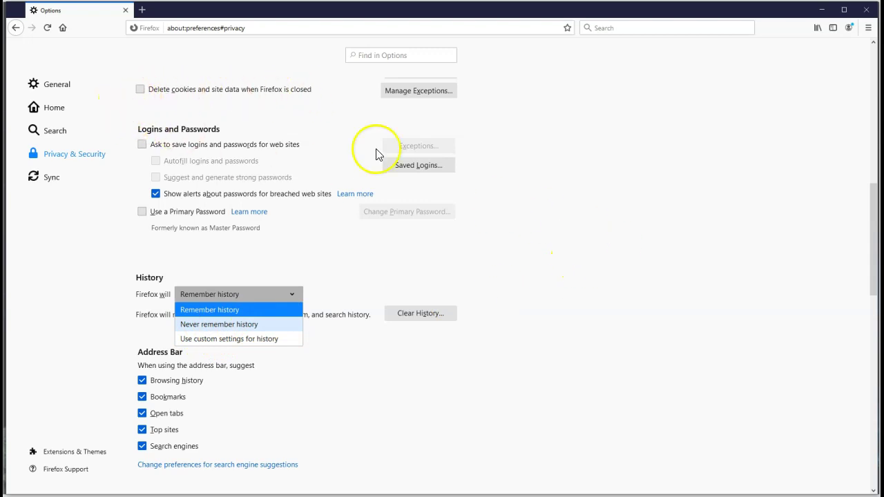
click(648, 250)
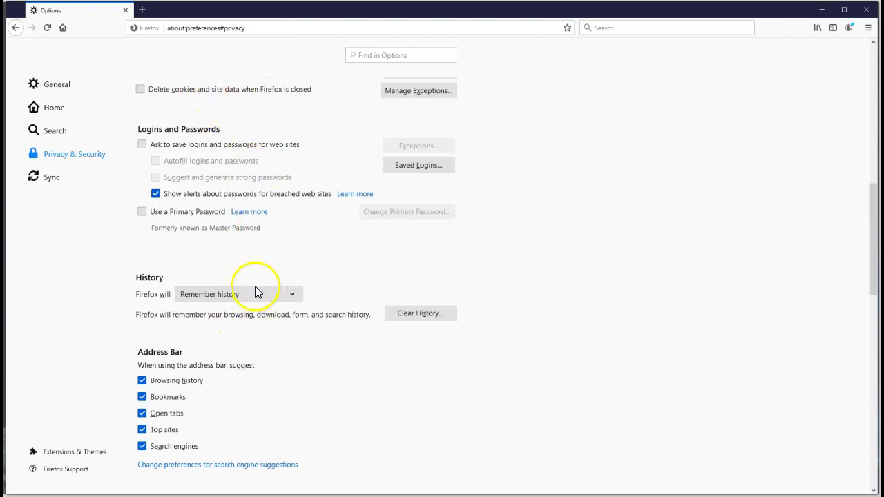
click(242, 297)
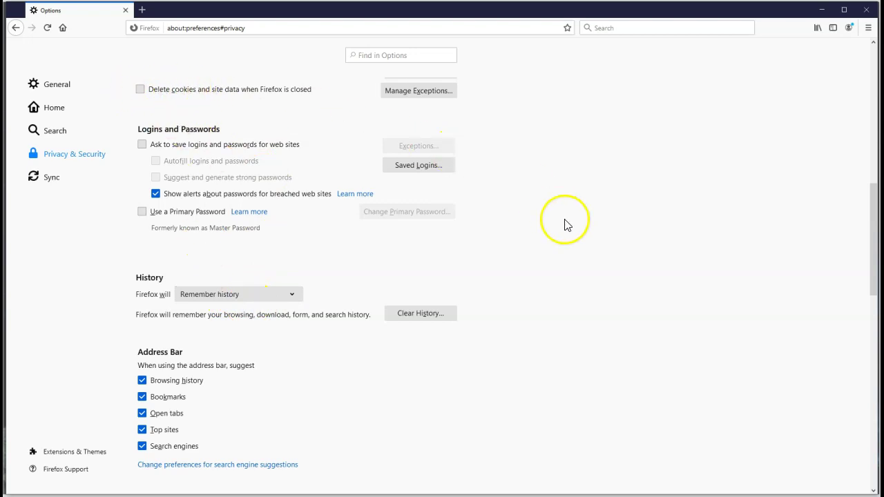
scroll(564, 223, down, 3)
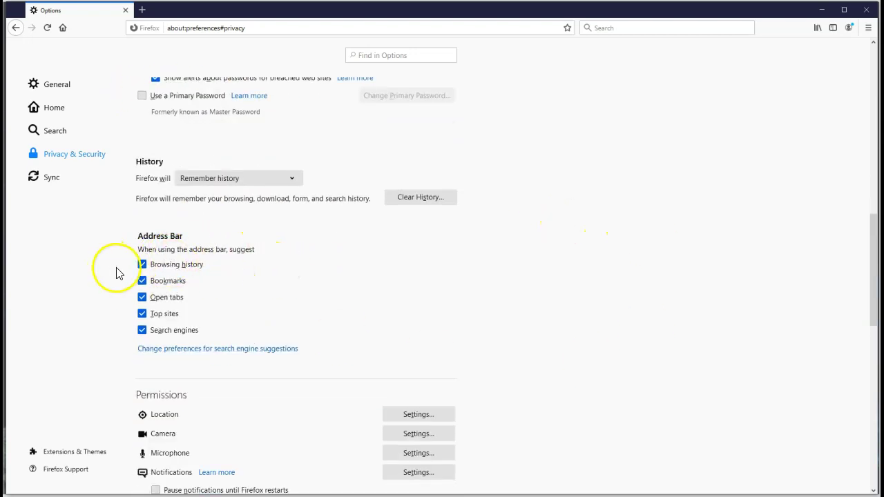
click(142, 266)
click(141, 297)
click(140, 314)
click(141, 330)
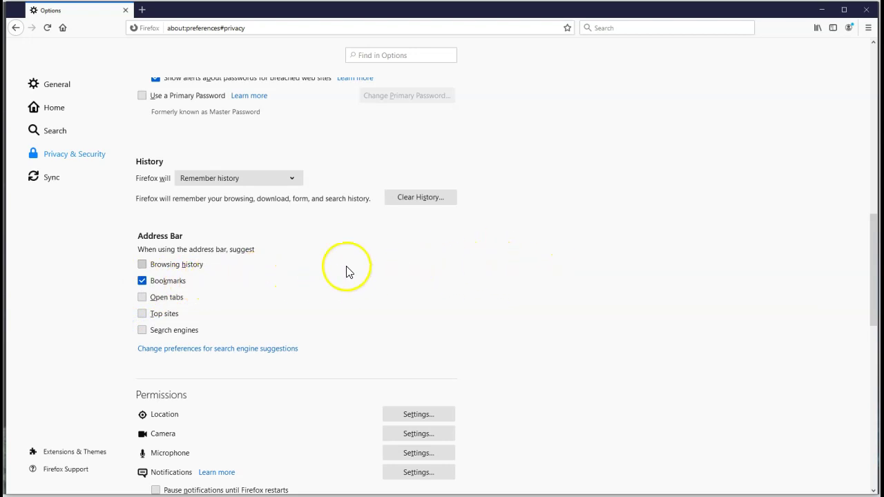
scroll(385, 264, down, 5)
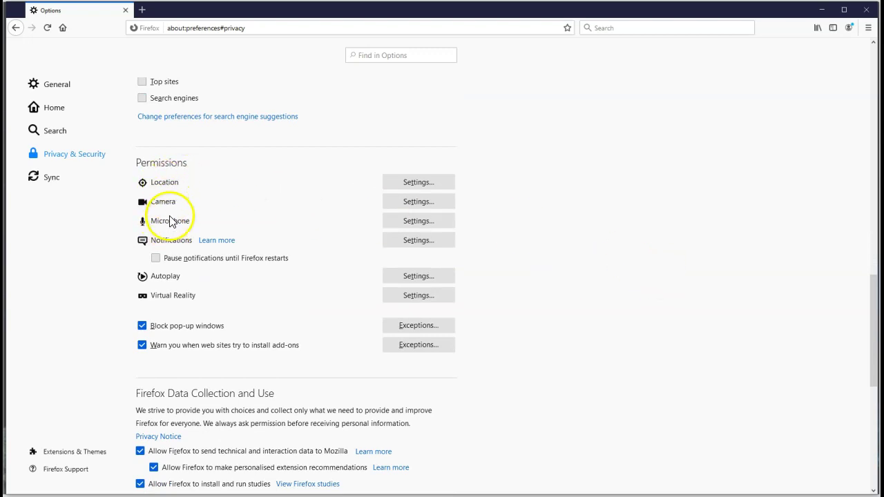
Leave location permissions unchanged, then block new notification requests and save the change
click(419, 181)
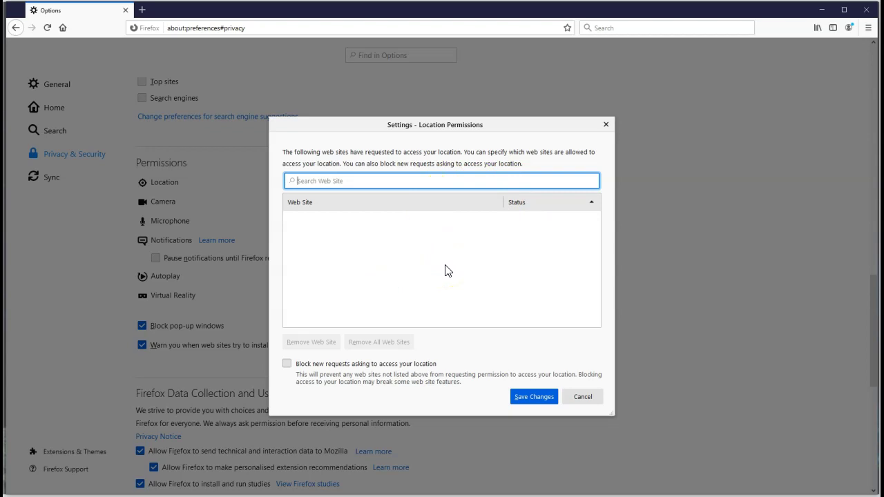
click(583, 397)
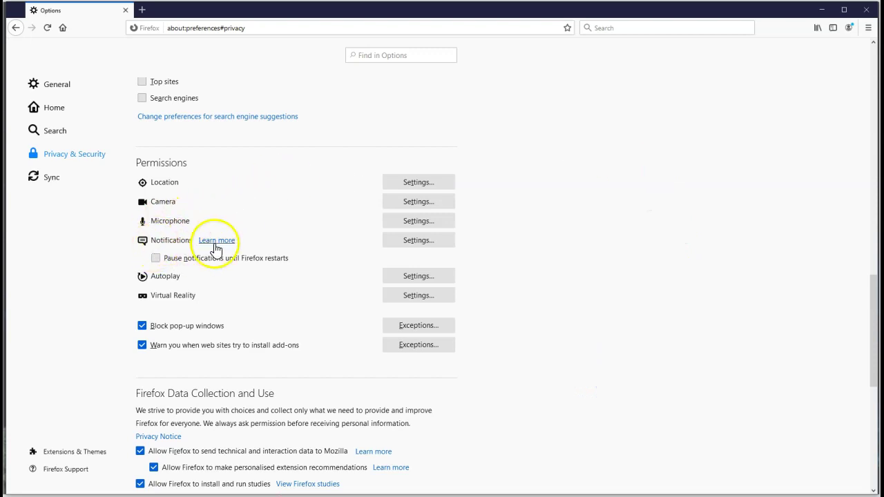
click(414, 241)
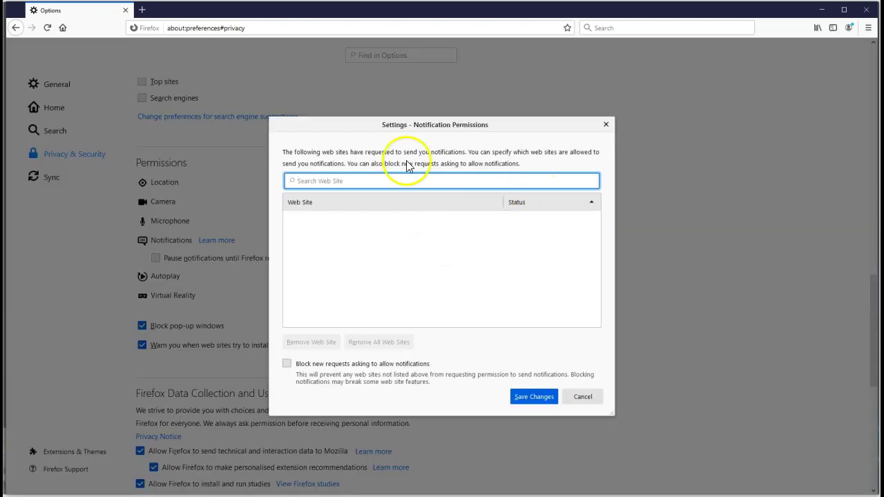
click(286, 363)
click(534, 400)
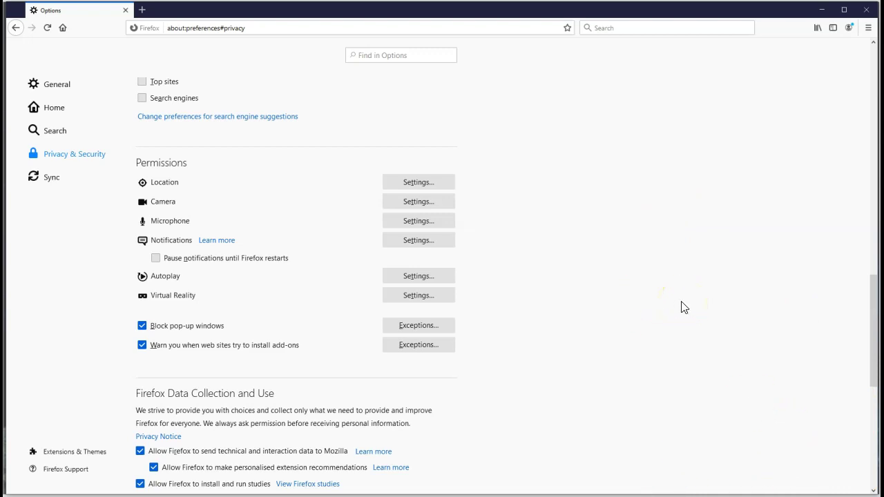
Uncheck technical/interaction data sharing and studies, and enable HTTPS-Only Mode in all windows
scroll(663, 314, down, 3)
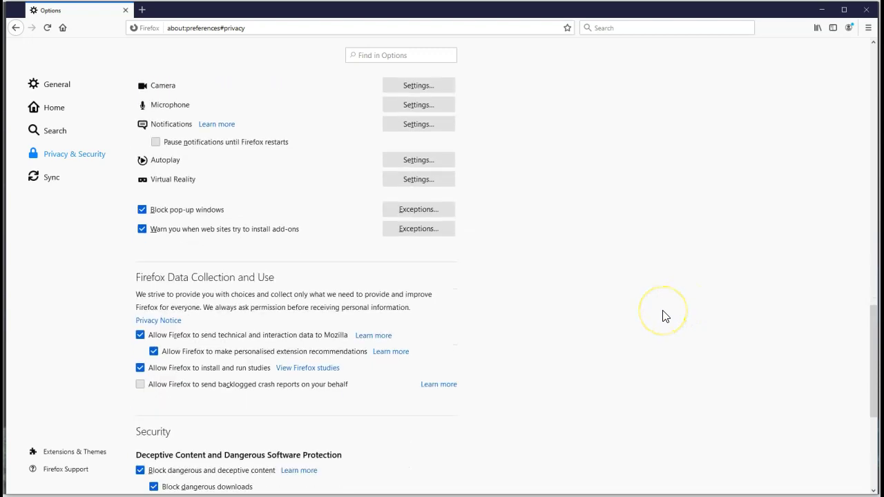
scroll(663, 317, down, 2)
scroll(664, 316, down, 2)
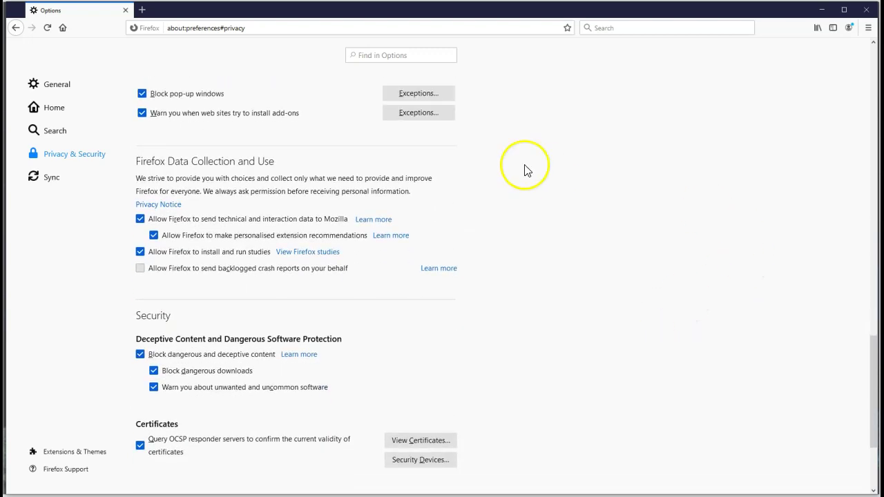
click(141, 218)
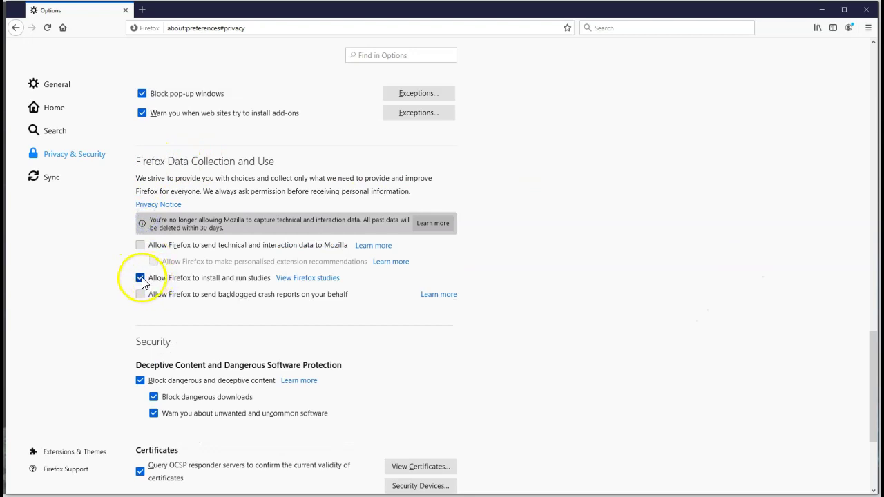
click(141, 279)
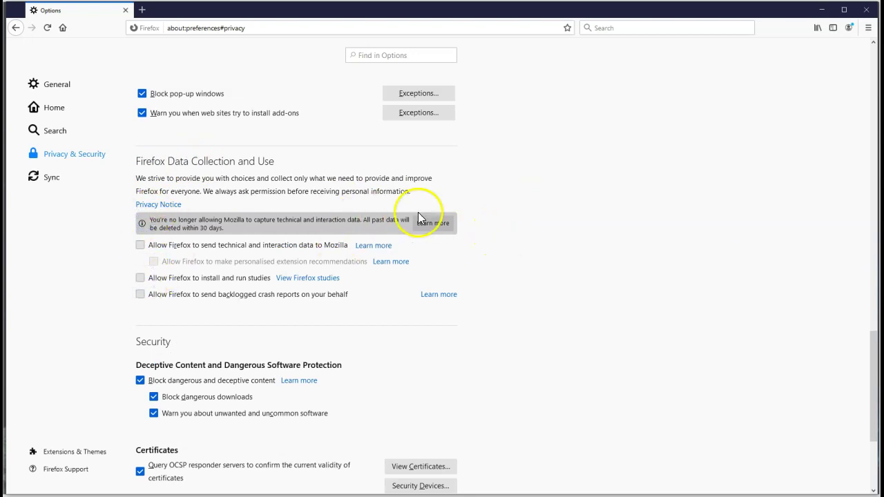
scroll(513, 247, down, 5)
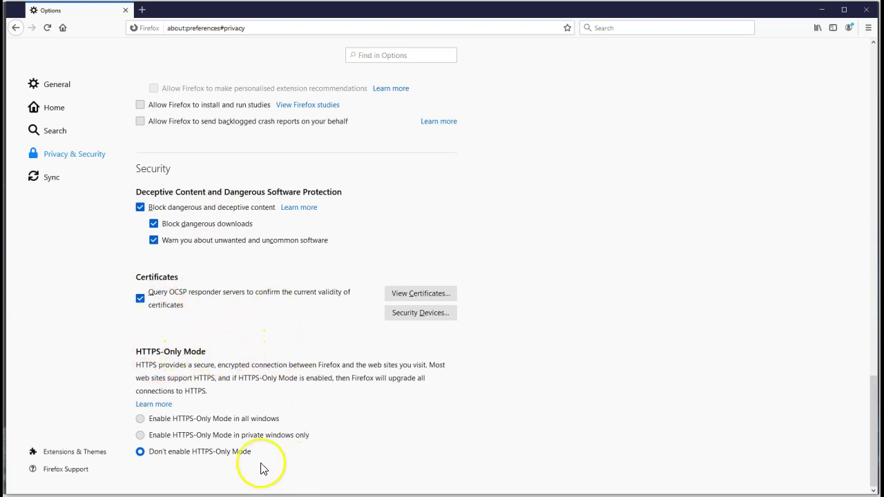
click(139, 419)
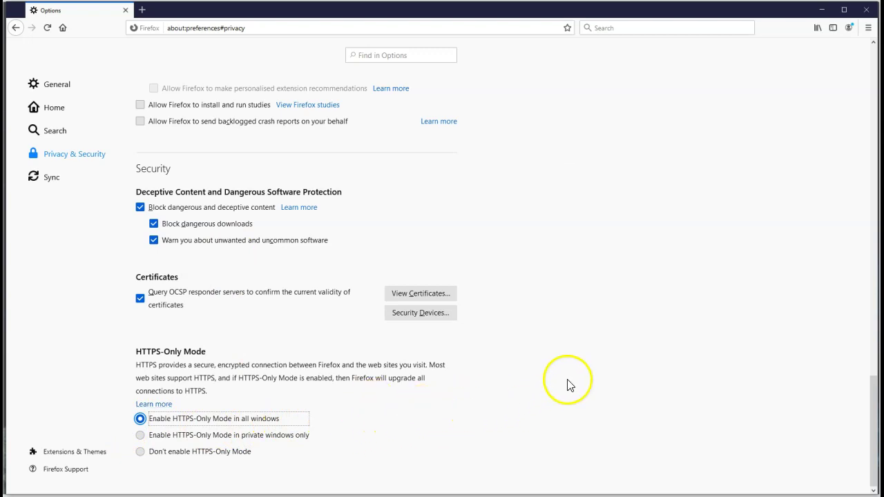
From Extensions & Themes, search add-ons for 'ublock origin' and open its page
click(62, 453)
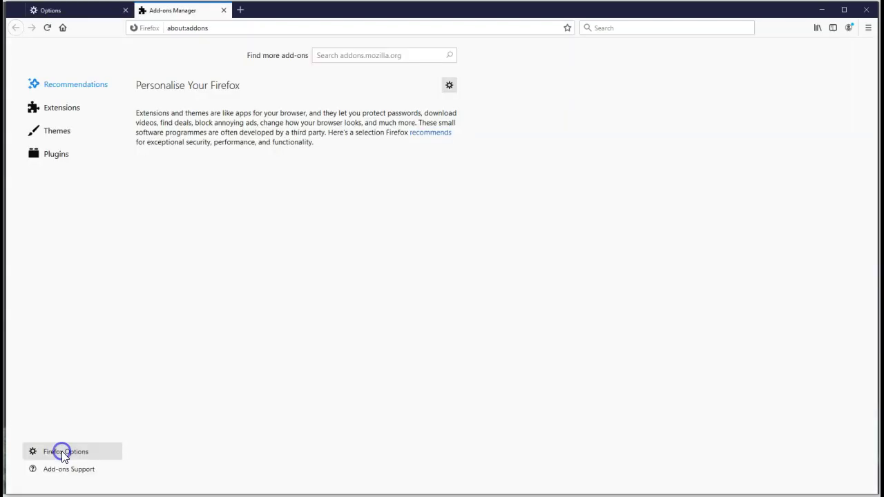
click(357, 54)
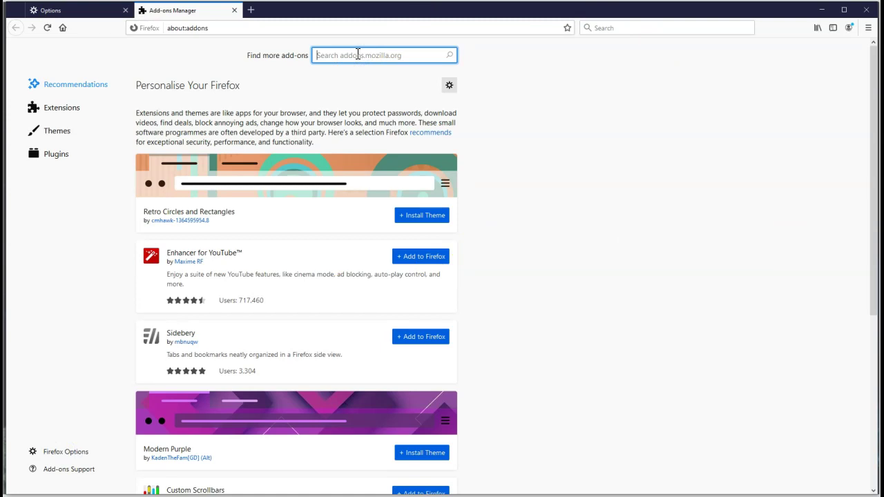
text(ublock origin)
key(Return)
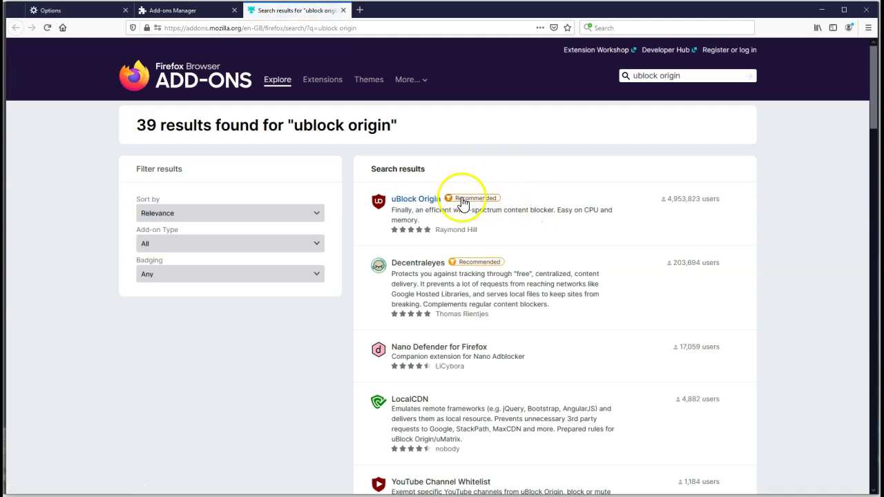
click(431, 200)
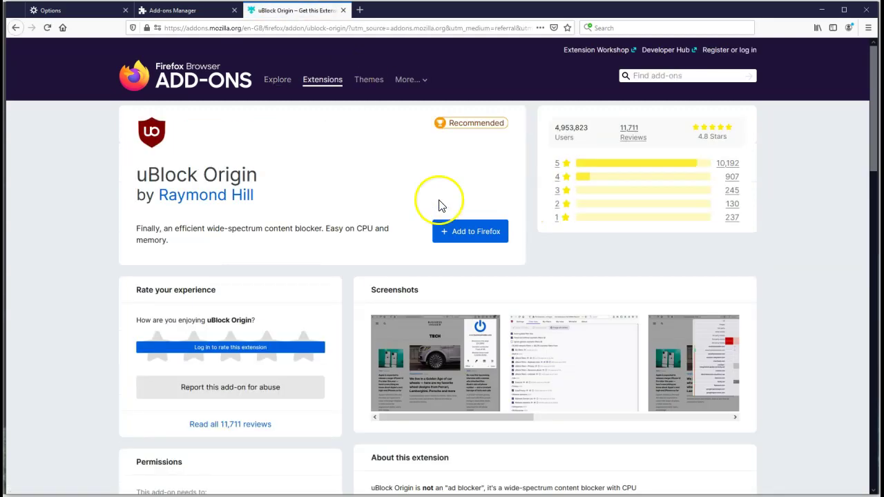
Add uBlock Origin, allow it in private windows, and close its add-on tab
click(466, 236)
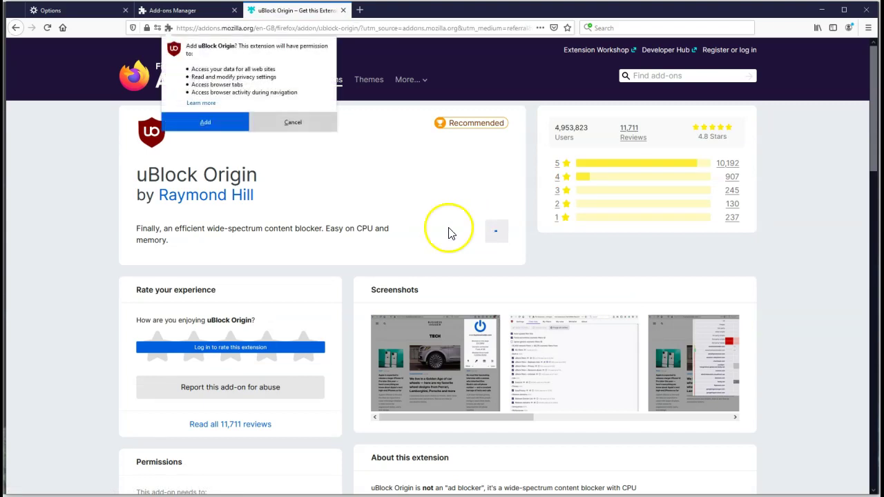
click(187, 122)
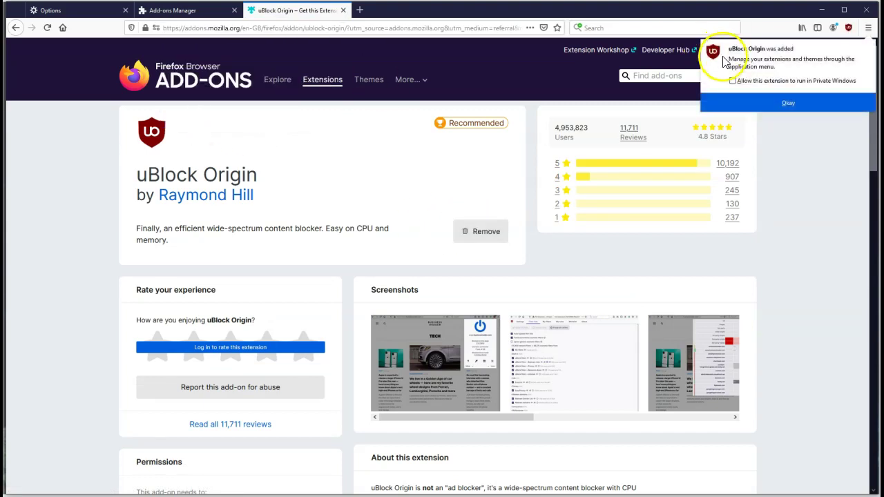
click(744, 80)
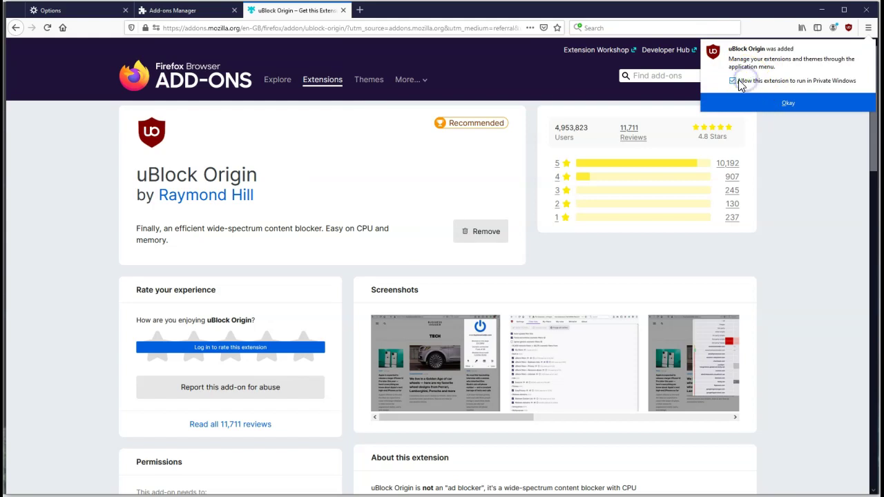
click(788, 105)
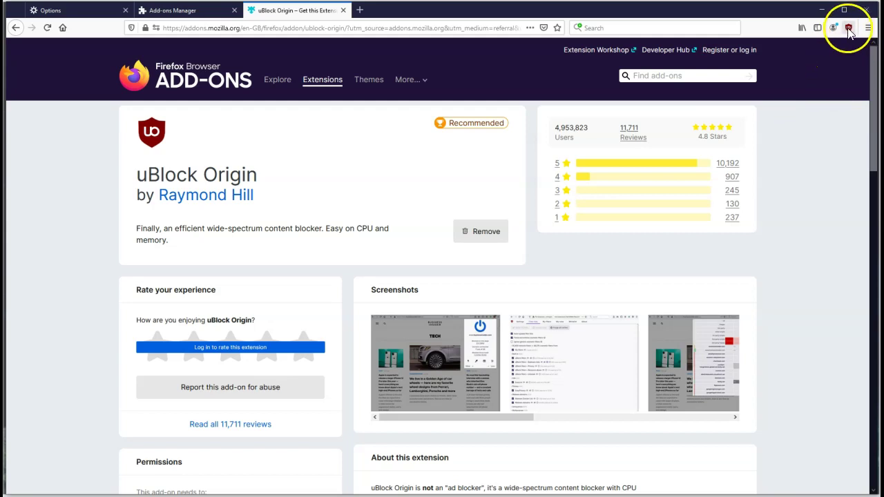
click(343, 10)
Search add-ons for 'pr', open Privacy Badger and add it to Firefox
drag(368, 58, 288, 54)
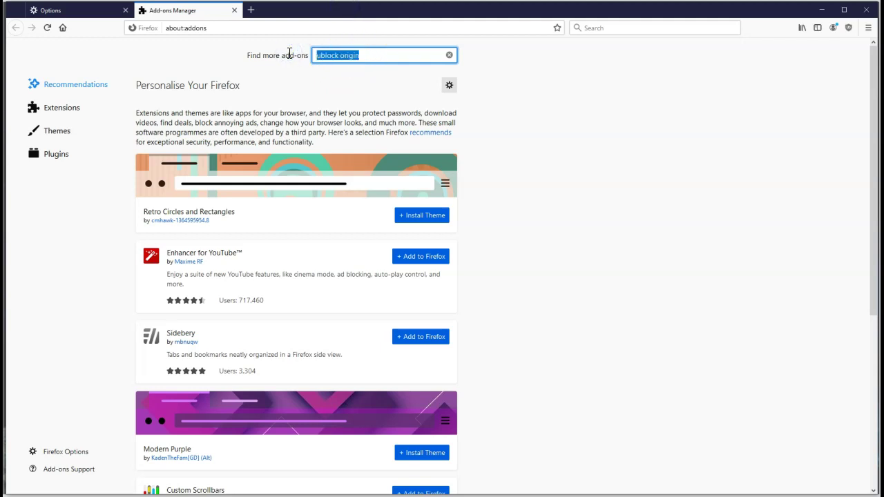
text(privacy badger)
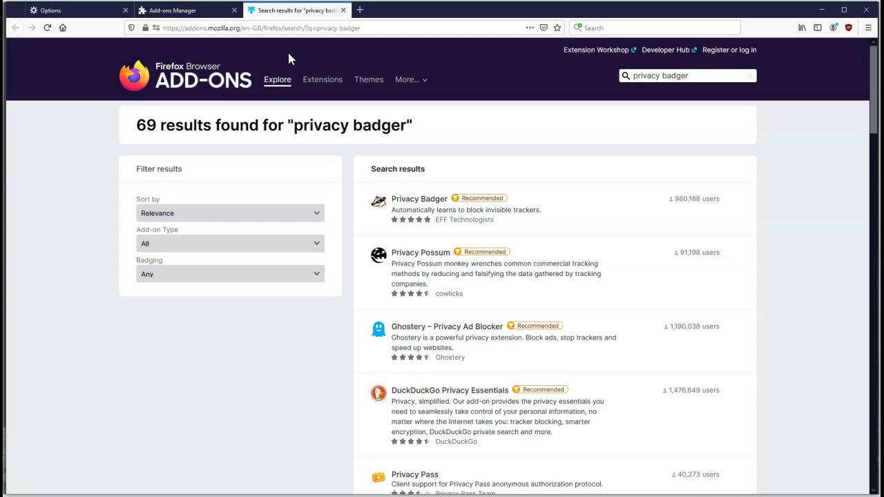
click(400, 206)
click(439, 222)
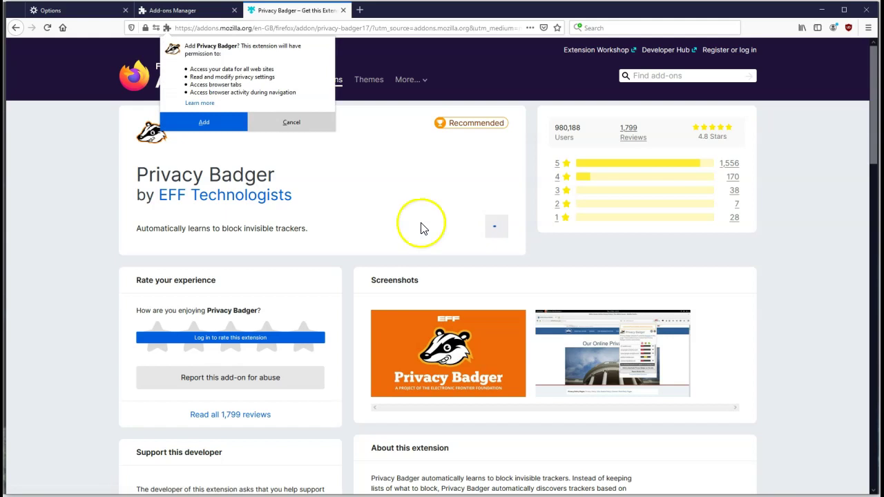
click(202, 125)
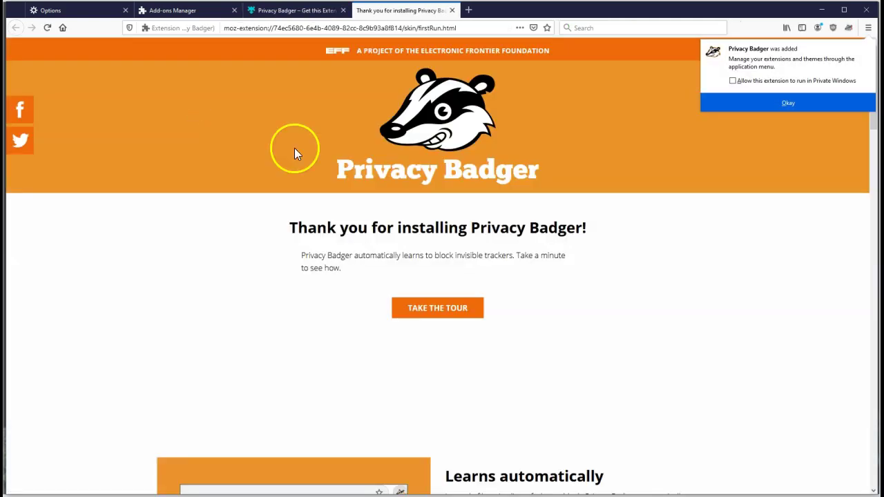
click(785, 102)
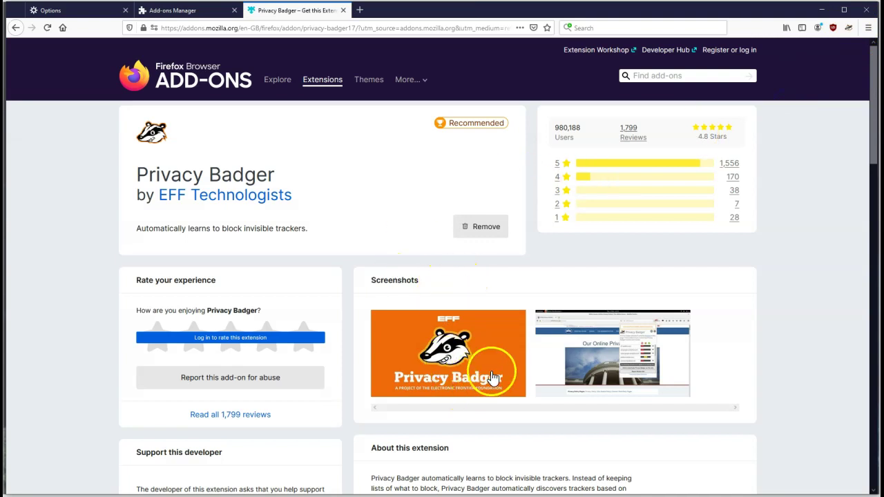
Close the Privacy Badger tab, search 'duckduckgo' and open DuckDuckGo Privacy Essentials
click(343, 10)
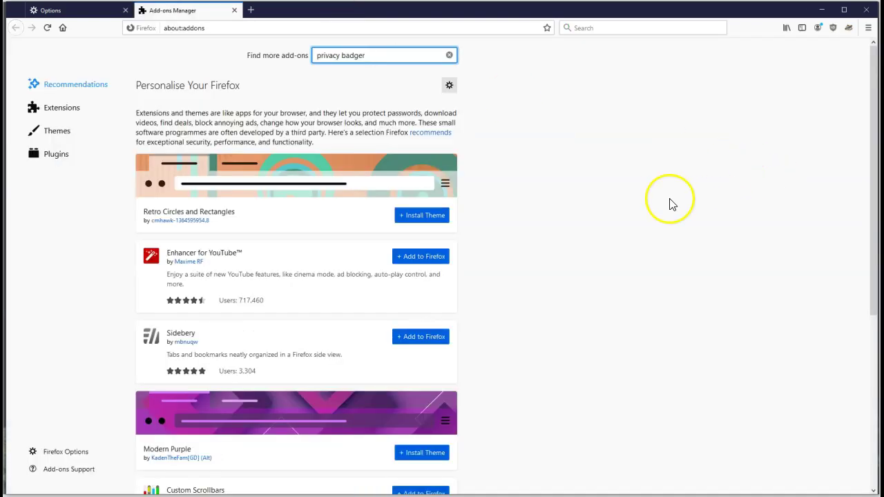
drag(380, 55, 266, 51)
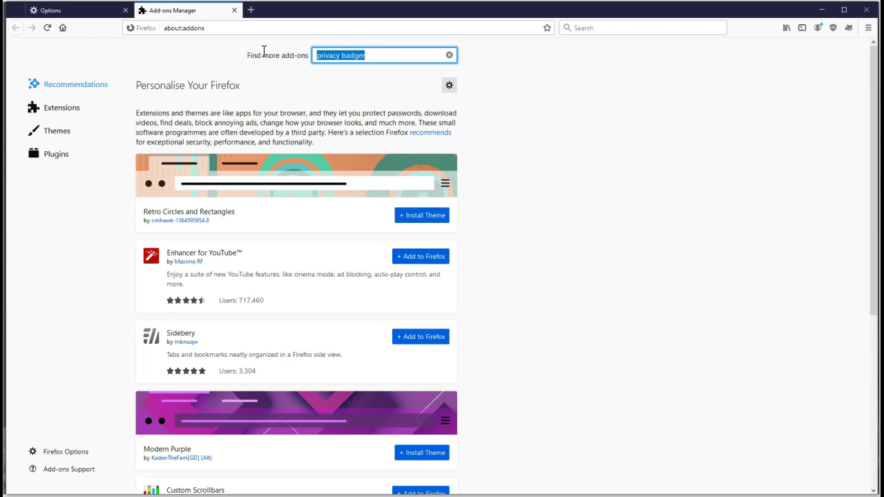
text(d)
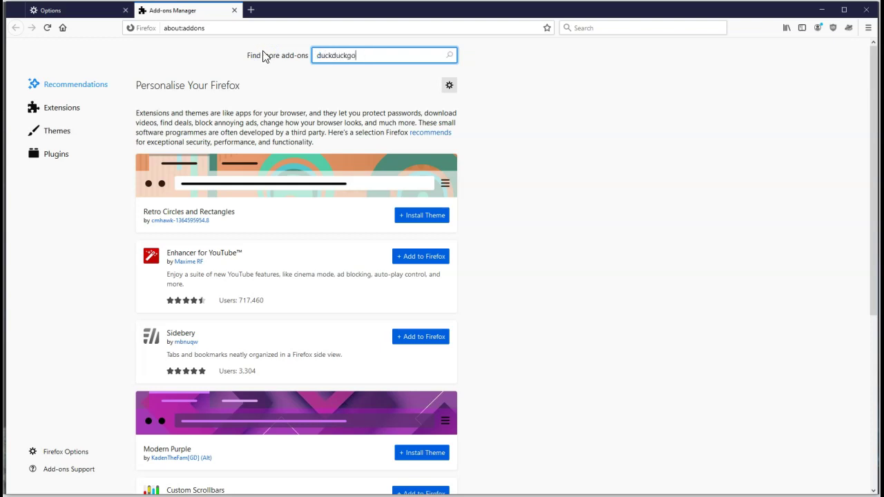
text(uckduckgo)
key(Return)
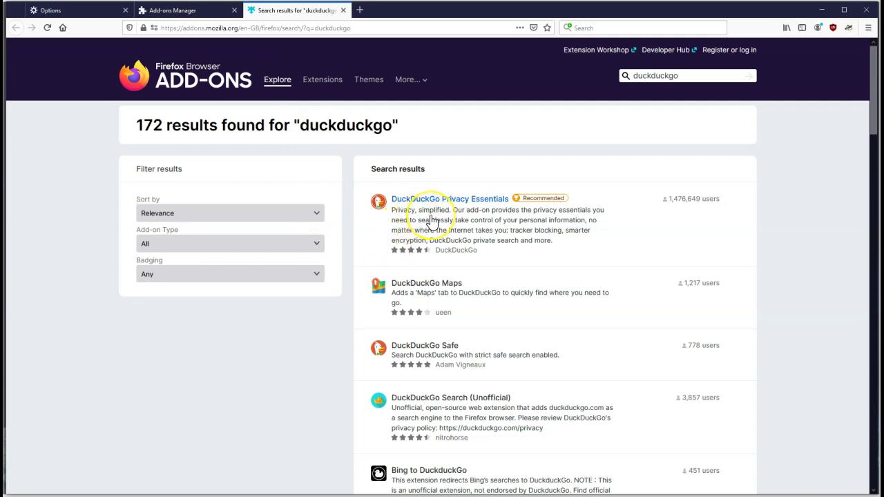
click(431, 219)
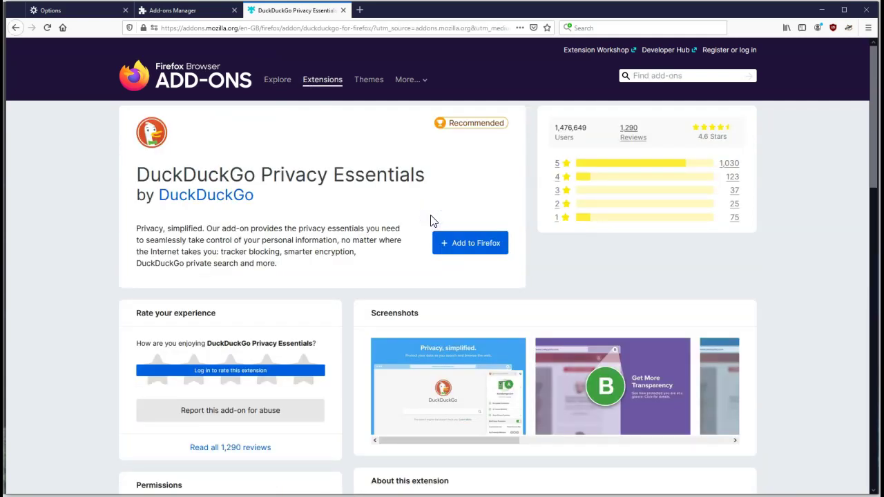
Add DuckDuckGo Privacy Essentials, allow it in private windows, and close its welcome and add-on tabs
click(485, 256)
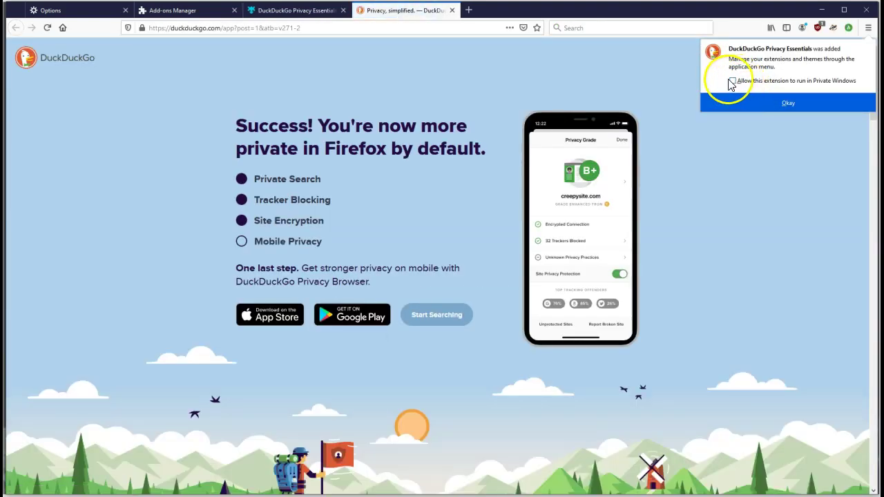
click(732, 81)
click(787, 102)
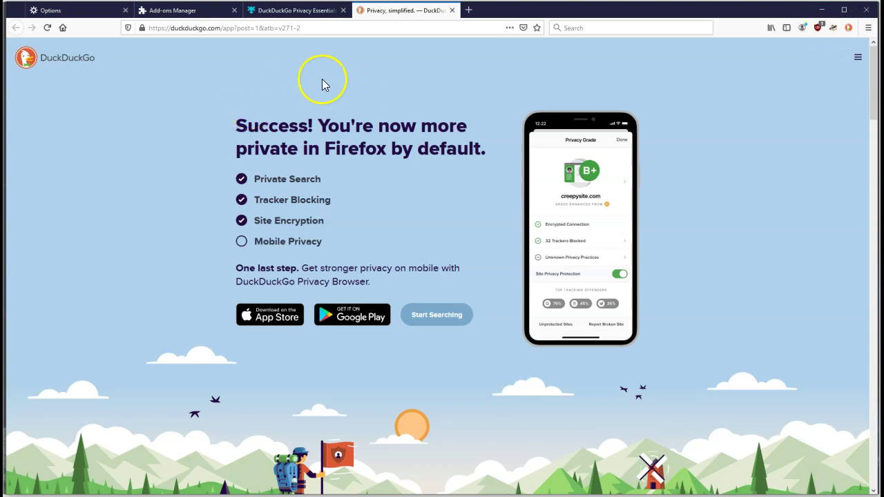
click(451, 11)
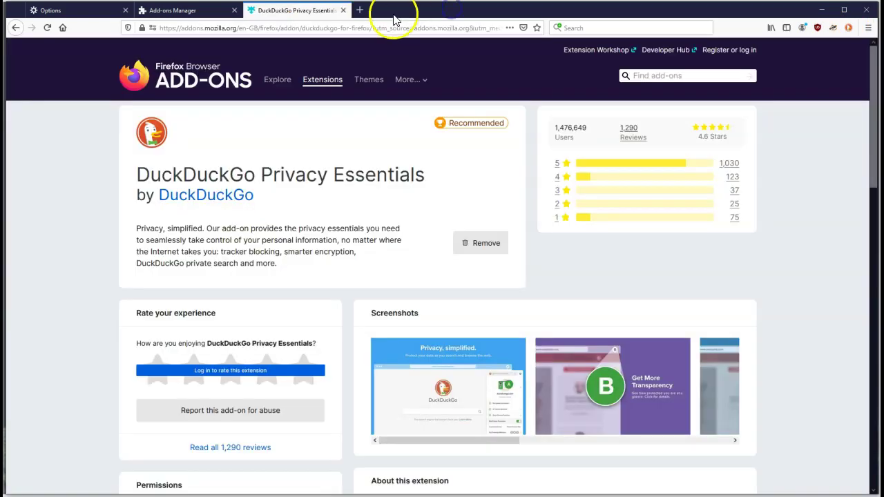
click(342, 11)
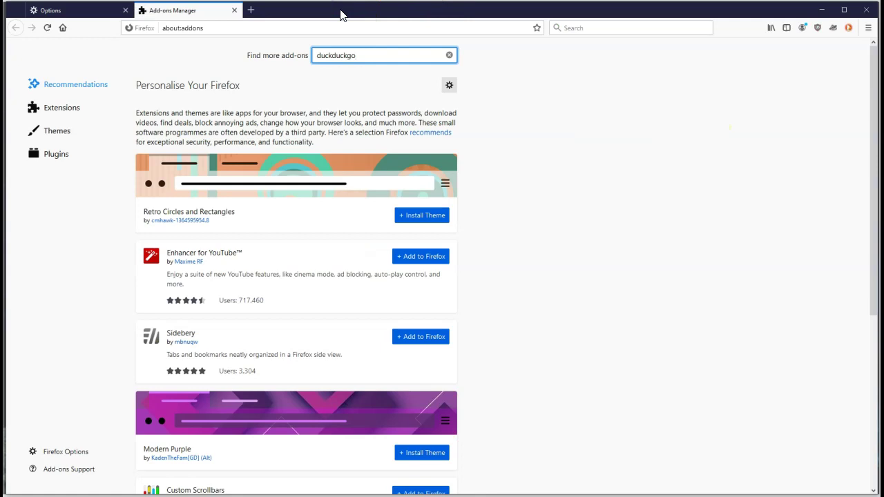
Search add-ons for 'h', open HTTPS Everywhere and add it with its permissions
drag(375, 55, 273, 50)
text(https everywhere)
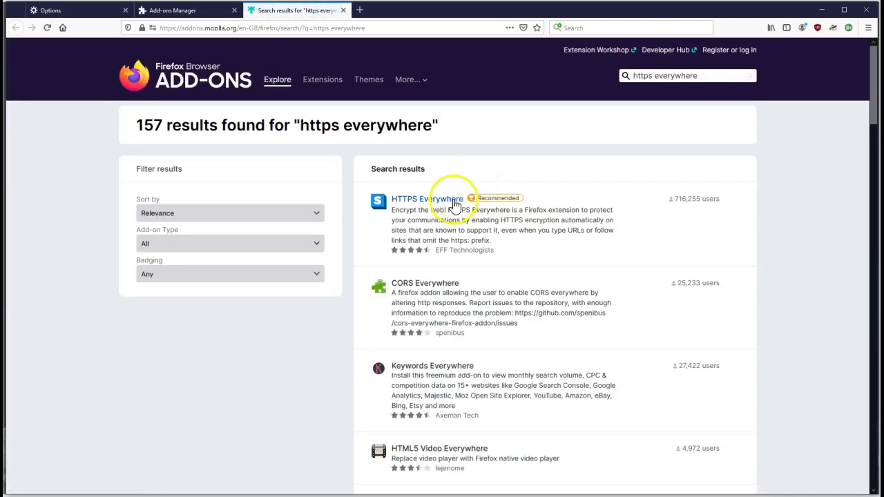
click(448, 198)
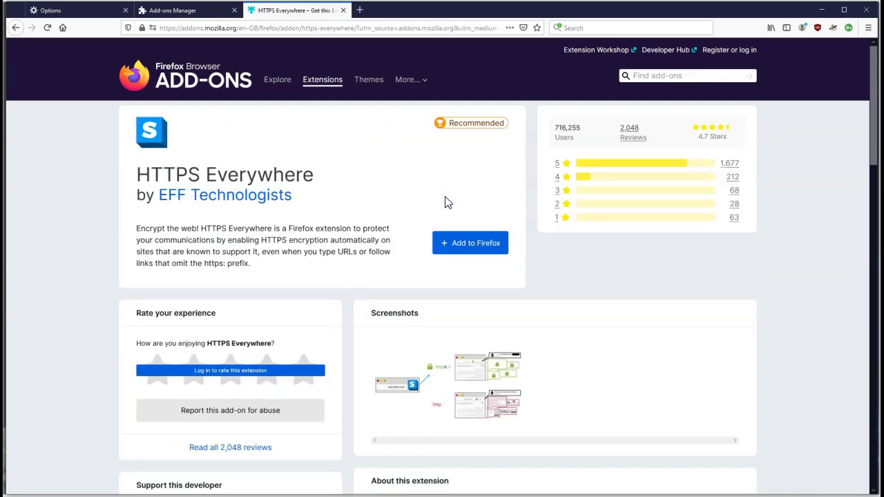
click(467, 244)
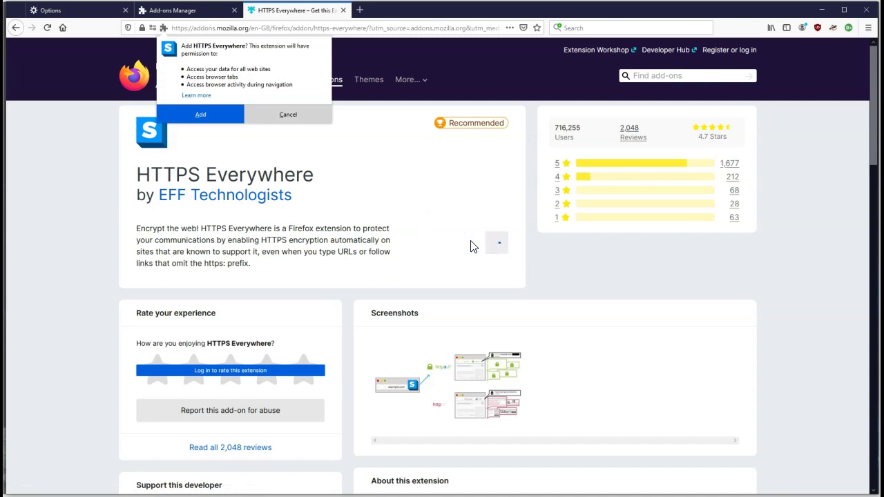
click(209, 114)
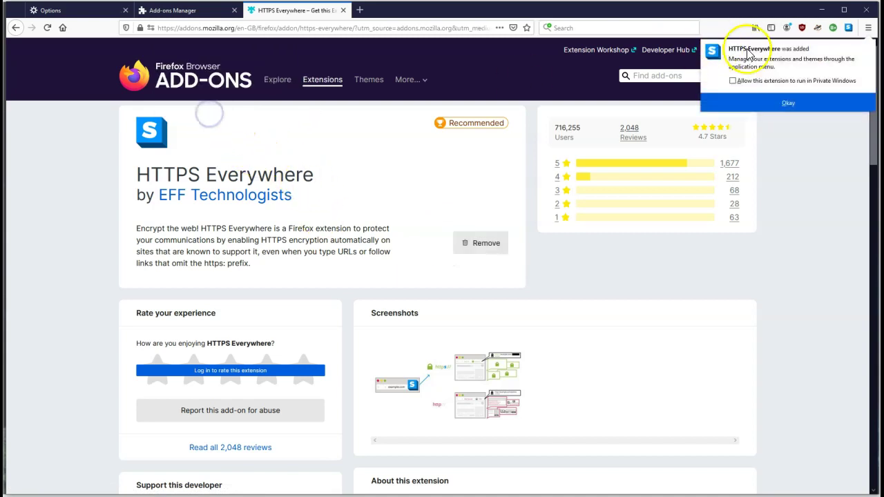
click(787, 104)
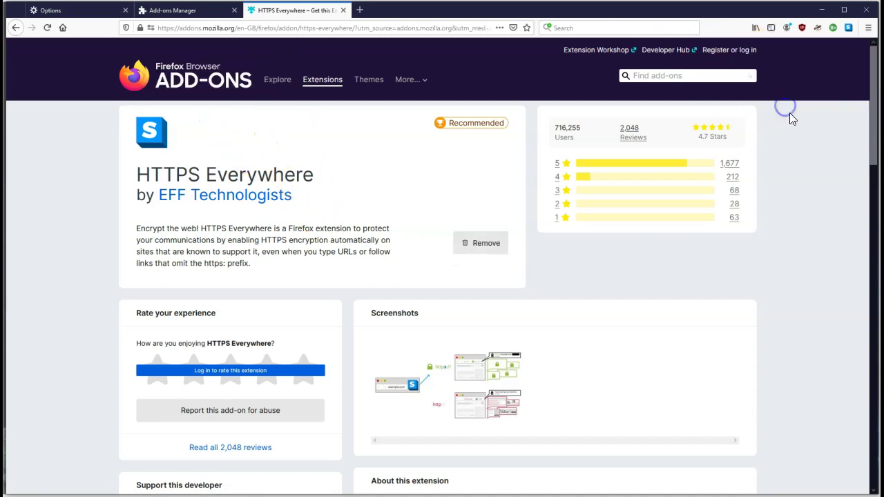
Turn on Encrypt All Sites Eligible in the HTTPS Everywhere toolbar panel, then close the panel
click(850, 30)
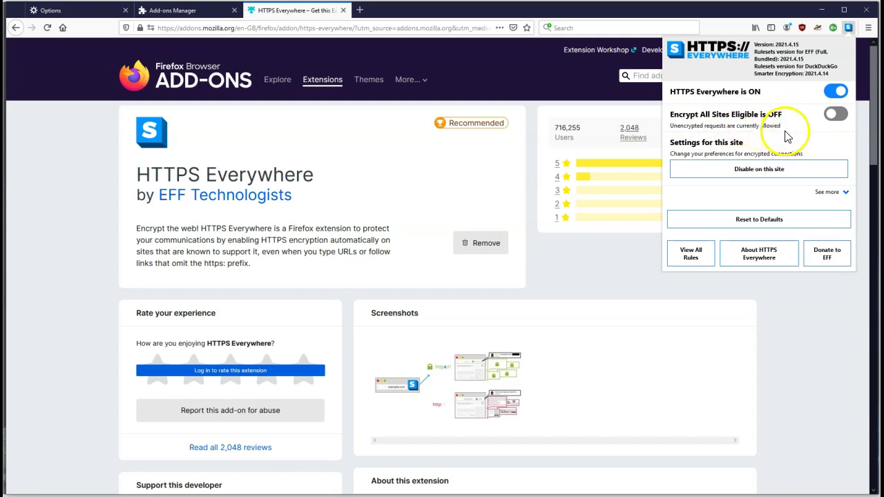
click(836, 115)
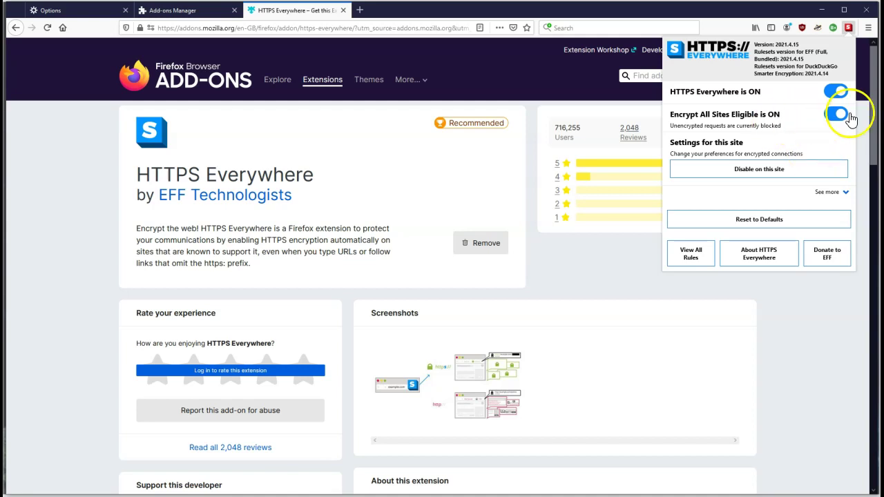
click(752, 171)
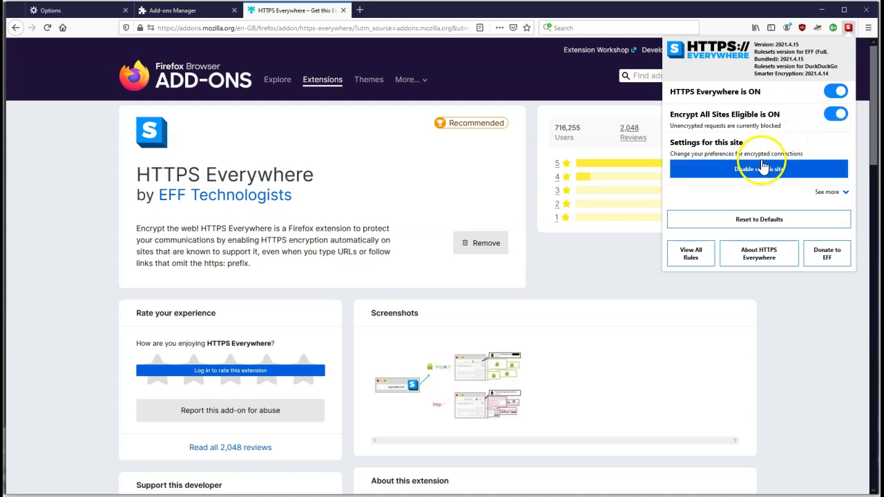
click(849, 29)
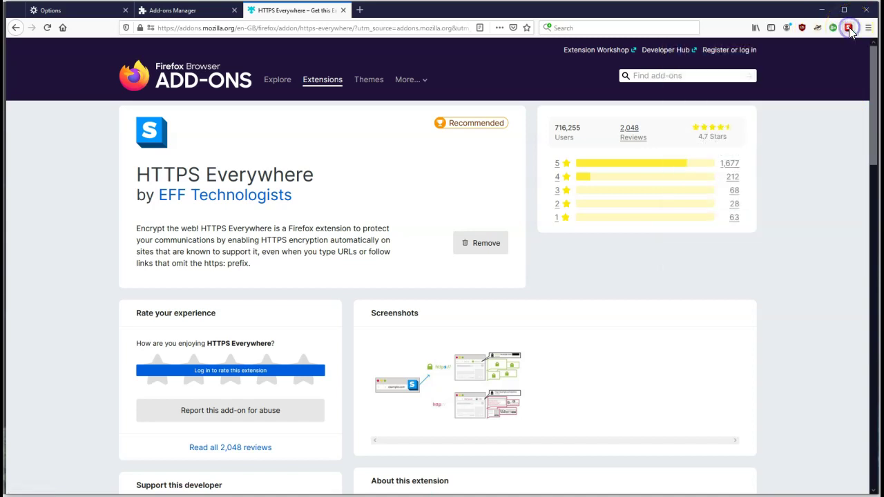
click(830, 67)
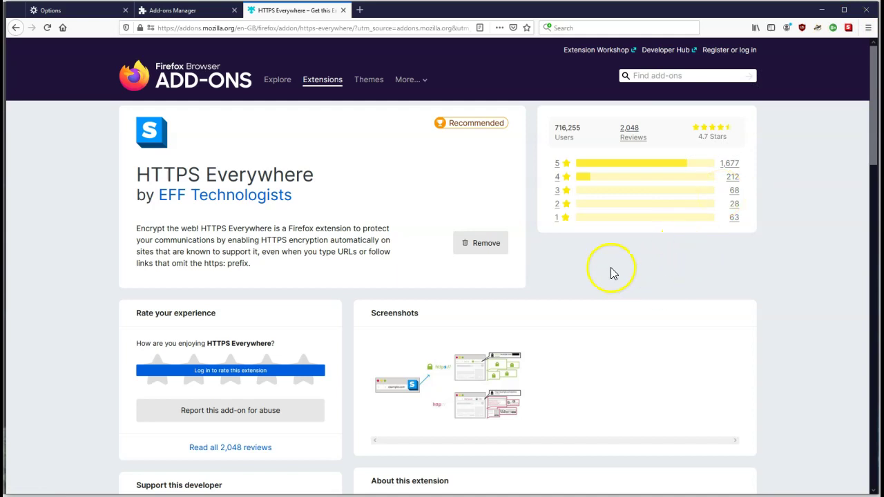
Close the HTTPS Everywhere tab, search 'l', add LastPass Password Manager and allow it in private windows
click(343, 11)
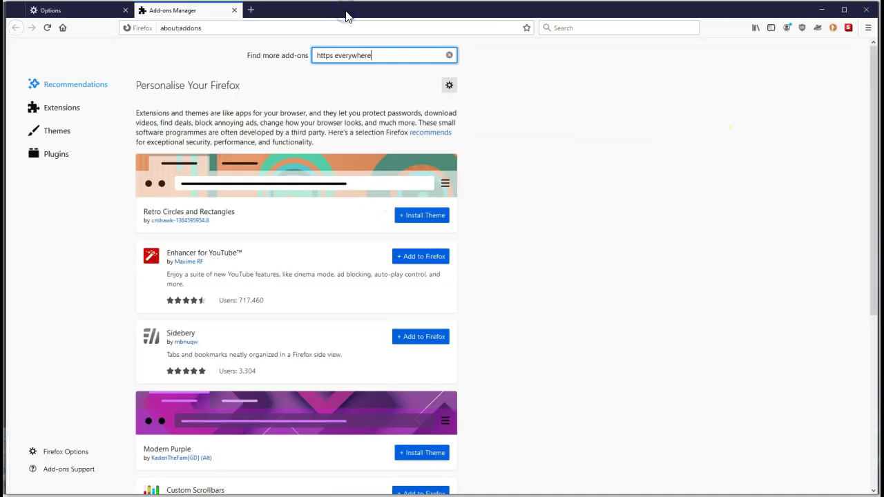
drag(377, 57, 262, 54)
text(lastpass)
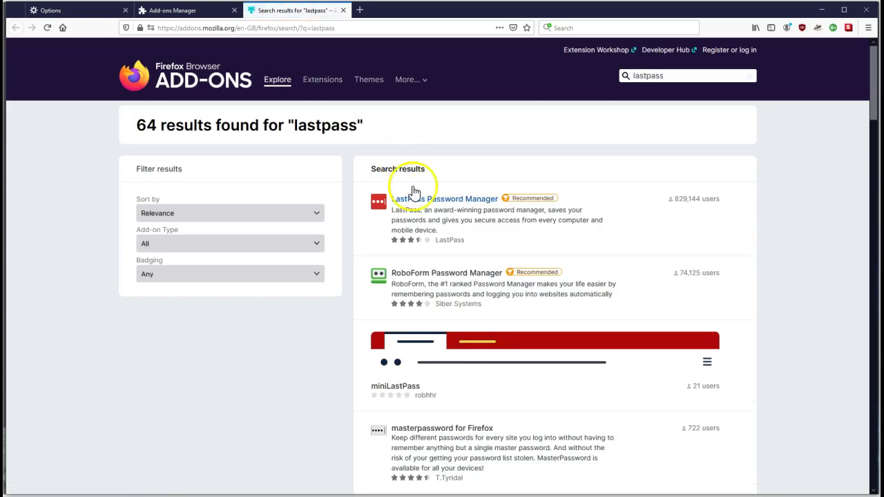
click(424, 199)
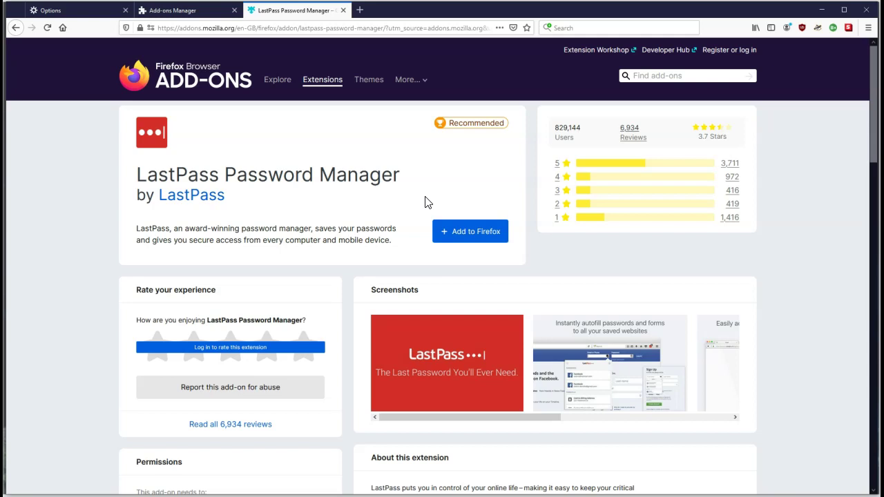
click(467, 235)
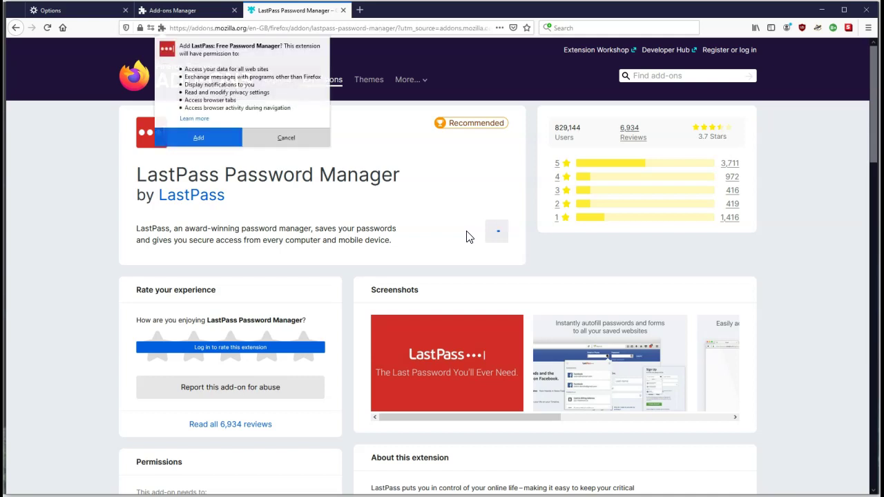
click(199, 136)
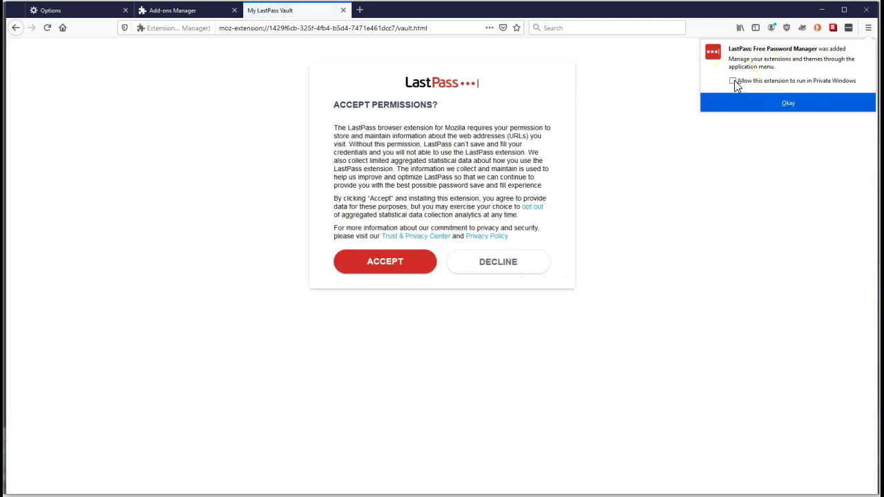
click(734, 80)
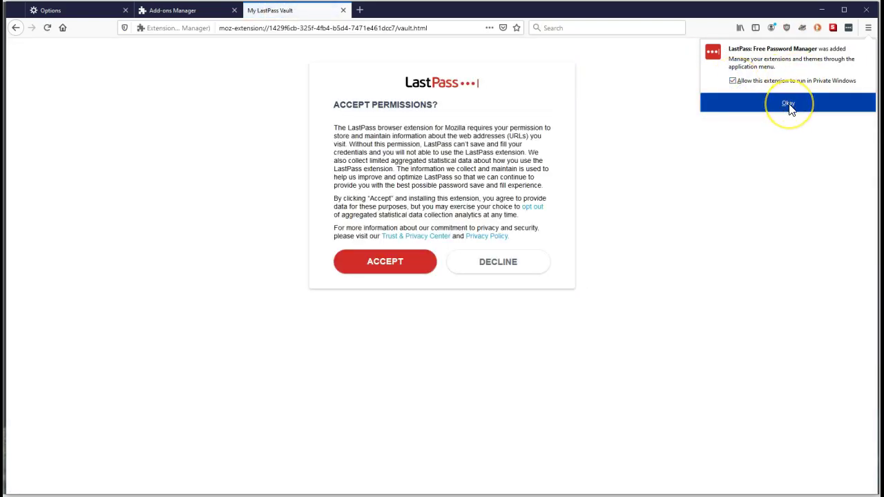
click(788, 104)
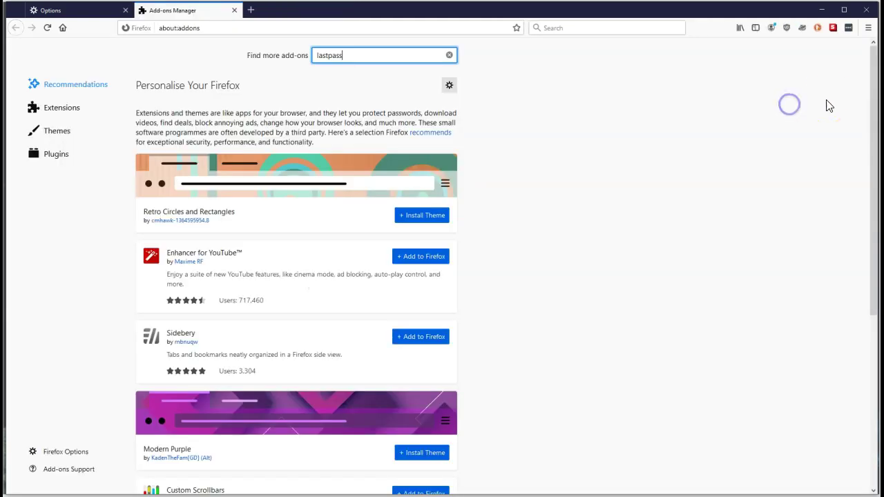
Accept LastPass's requested permissions from its toolbar icon, then close its login panel
click(849, 29)
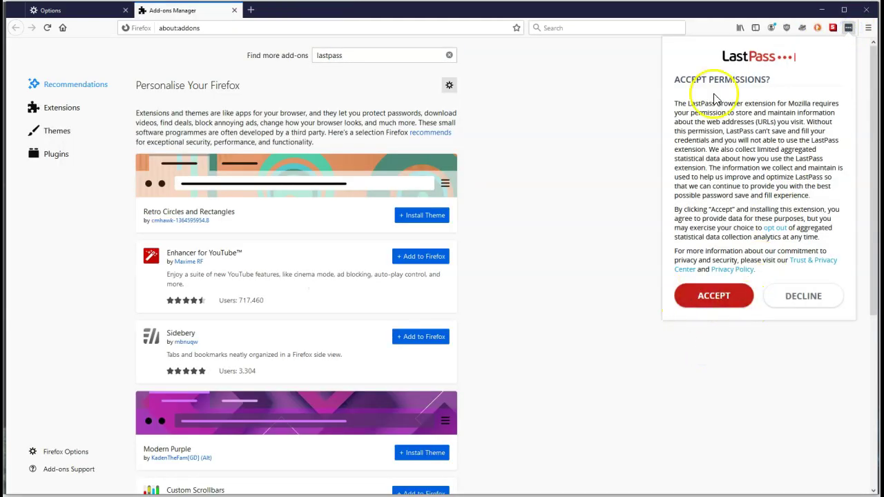
click(712, 297)
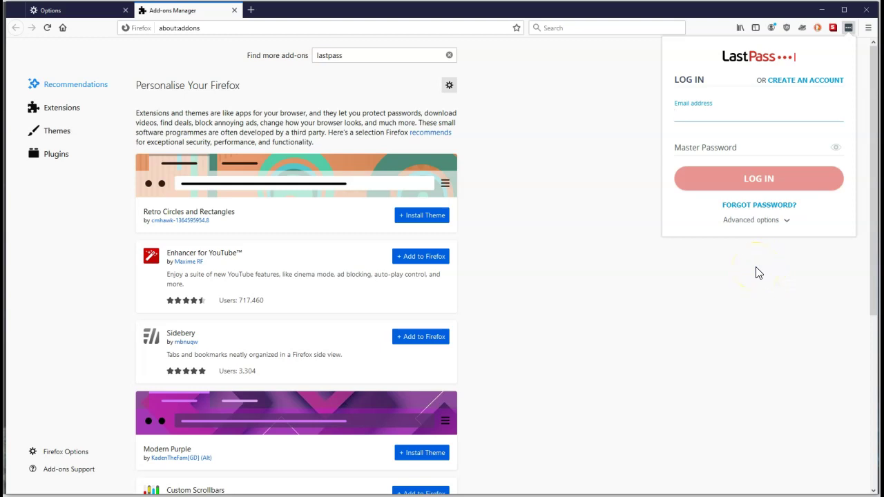
click(848, 29)
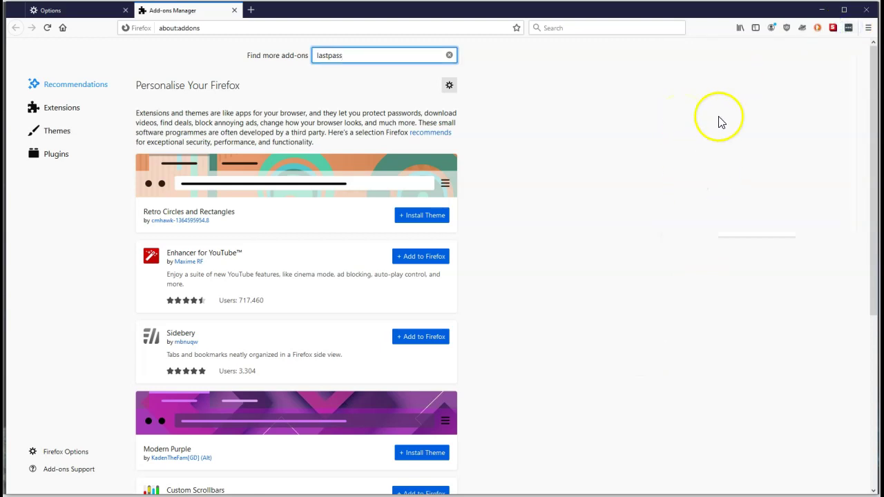
Set the Bookmarks Toolbar to Always Show and open the Daily Mail Online bookmark
right_click(703, 31)
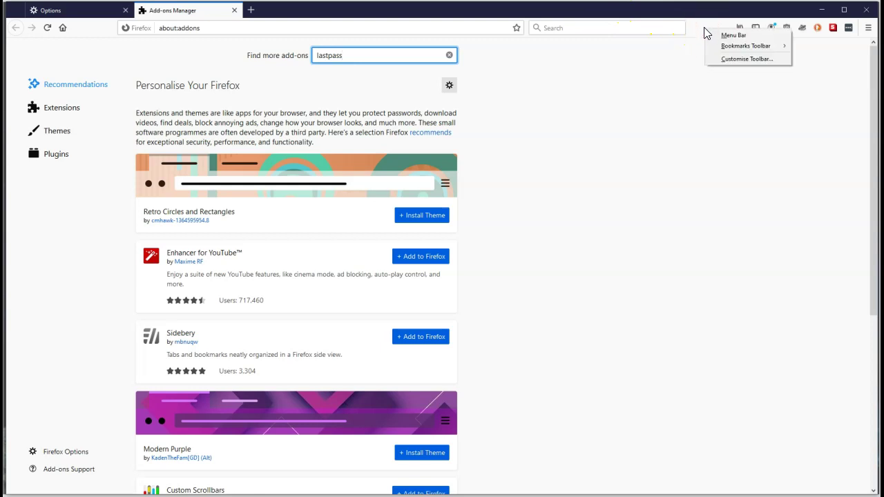
click(737, 48)
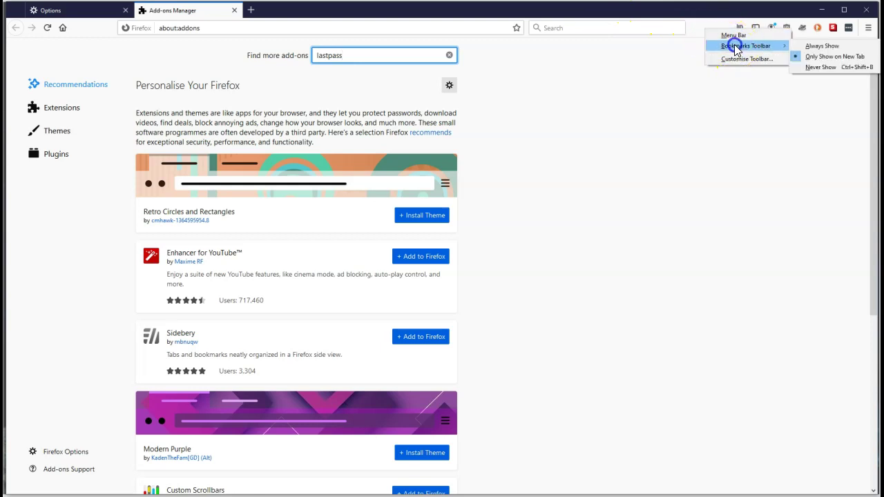
click(812, 46)
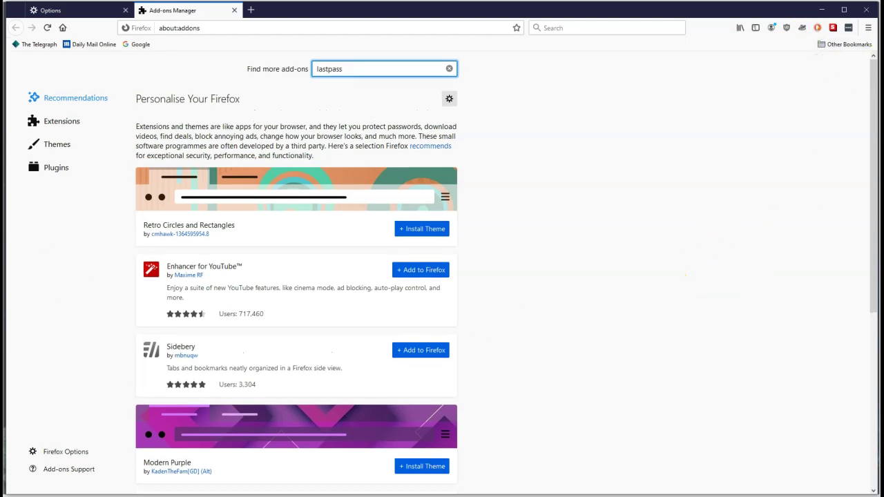
click(89, 46)
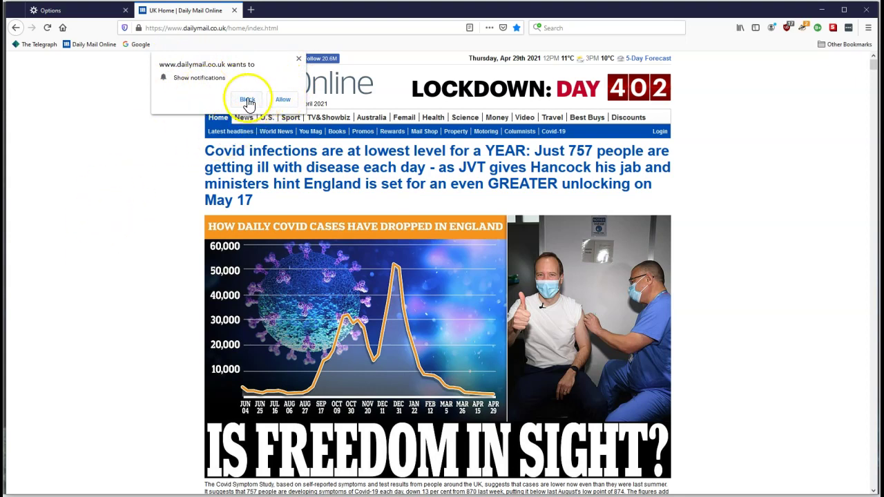
Block the Daily Mail's notification request, skim its front page, then go to The Telegraph
click(247, 101)
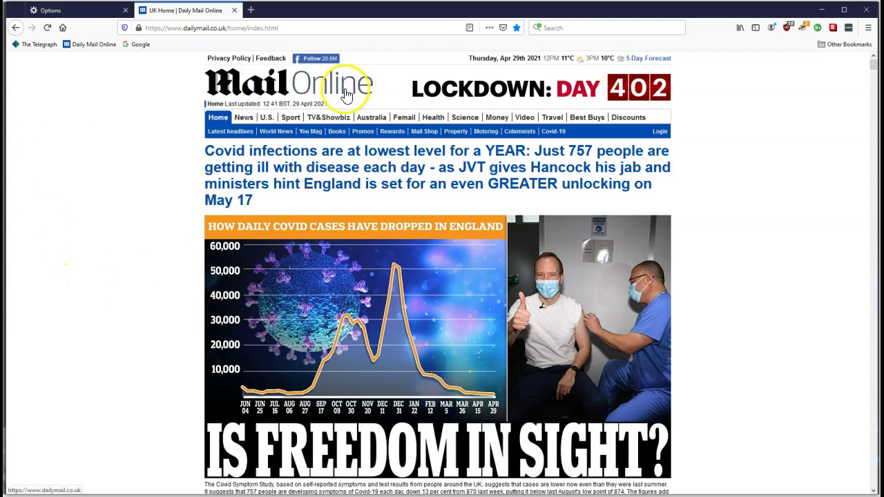
scroll(782, 310, down, 15)
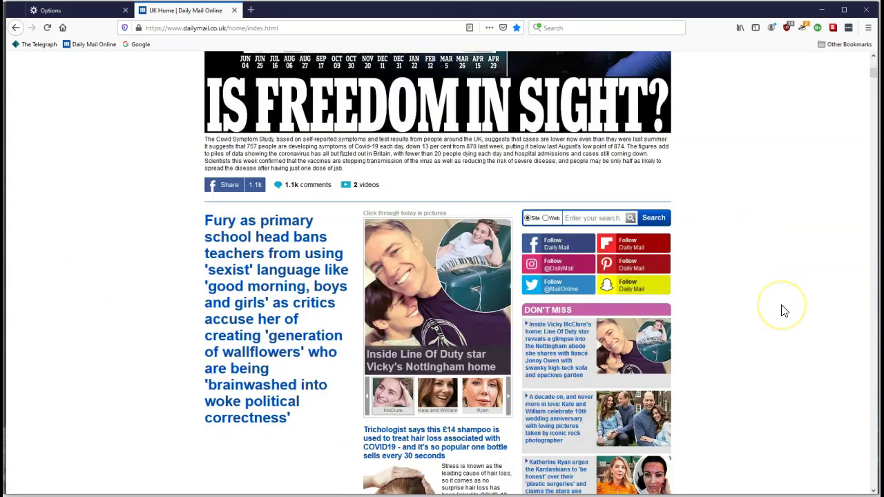
scroll(783, 310, up, 15)
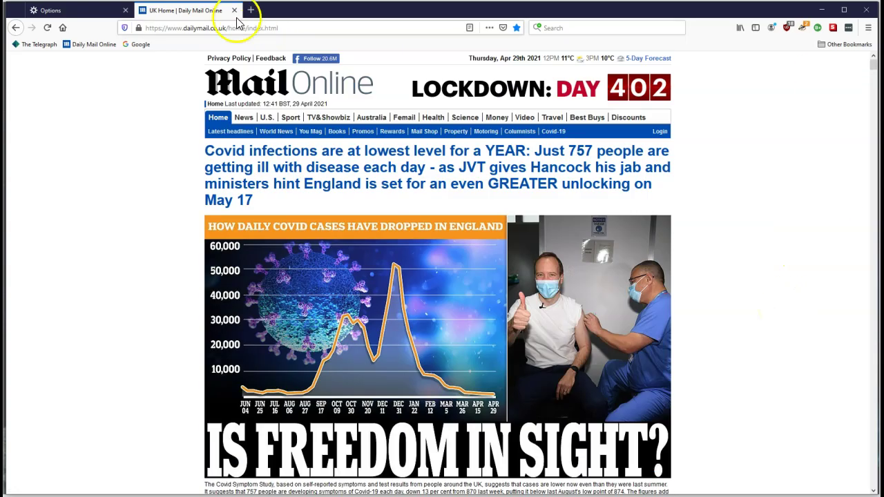
click(39, 45)
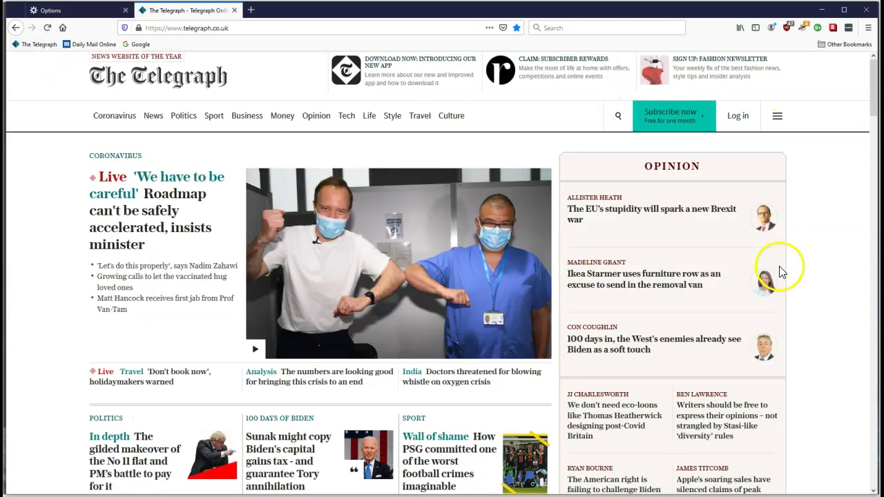
Check what uBlock Origin blocked on The Telegraph's home page
scroll(825, 185, down, 3)
scroll(825, 185, up, 3)
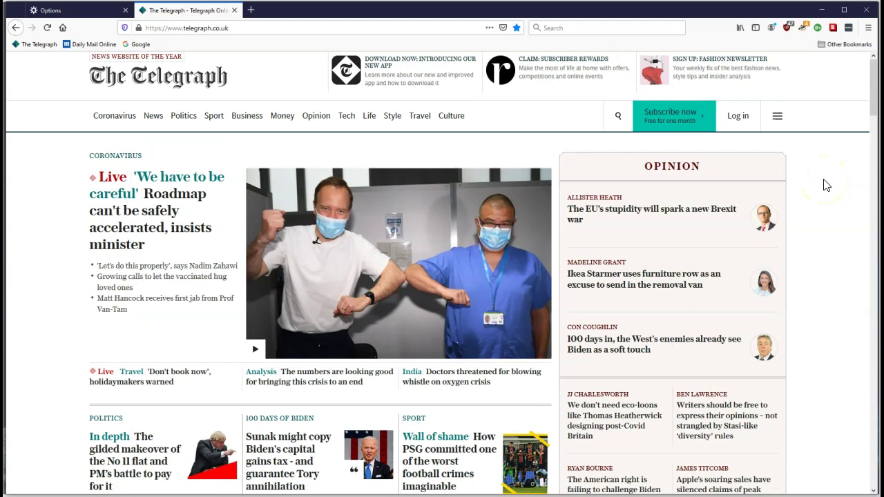
click(787, 28)
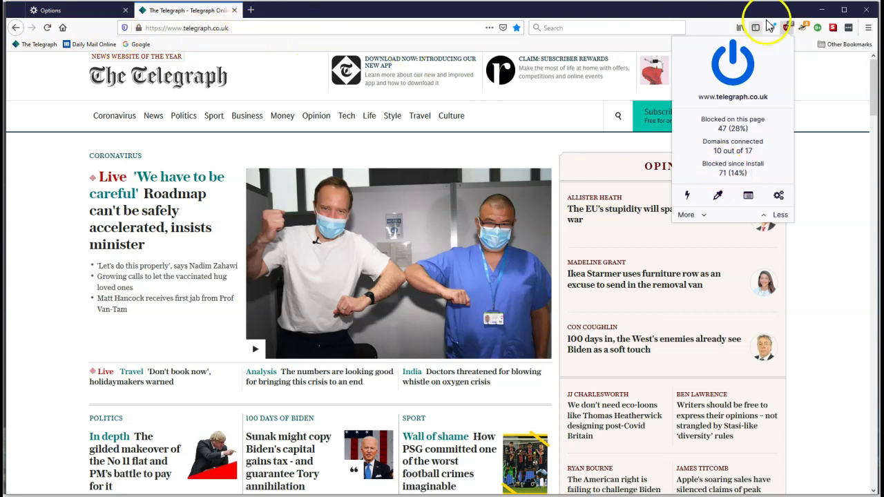
Review Privacy Badger's blocked trackers, closing its welcome tab, then view DuckDuckGo's B+ site summary
click(802, 30)
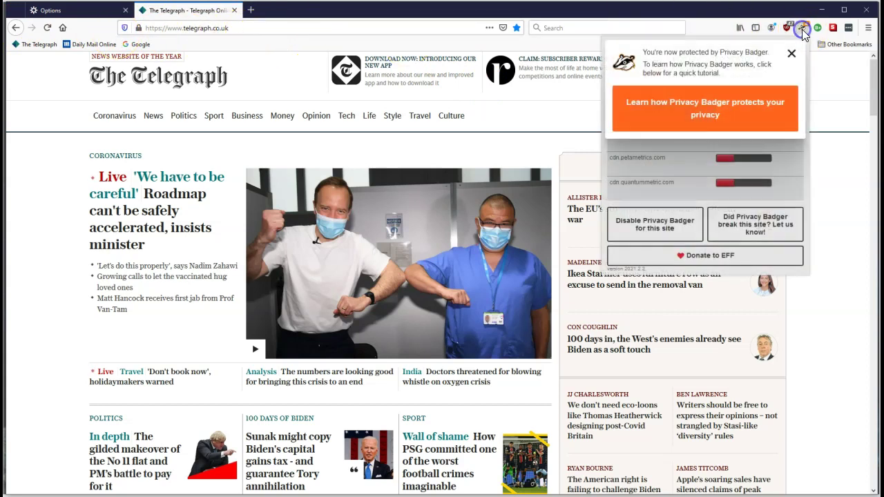
click(717, 108)
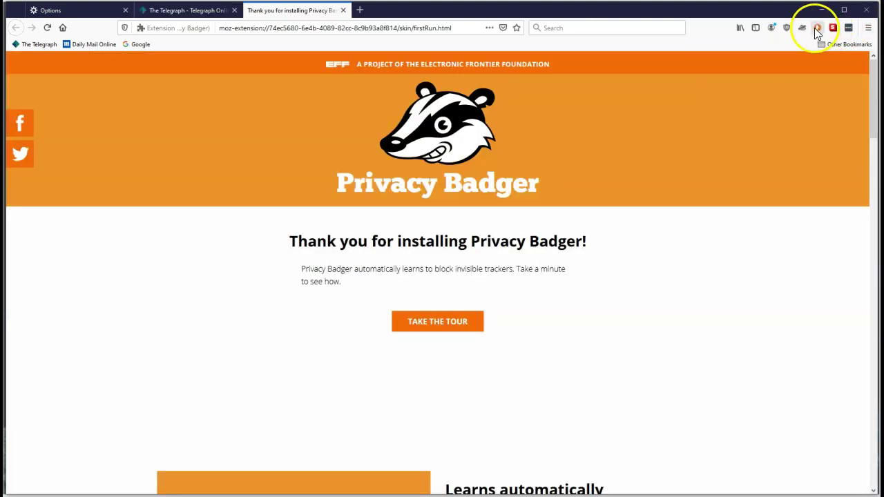
click(817, 29)
click(810, 54)
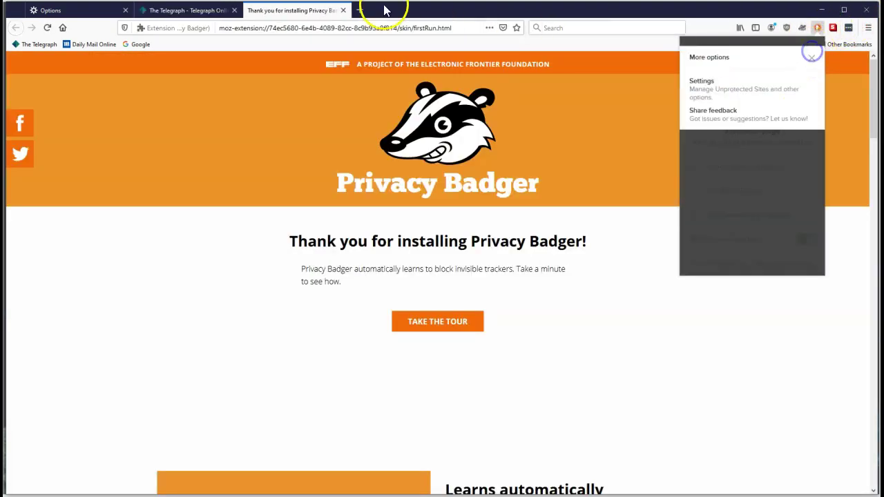
click(343, 10)
click(802, 28)
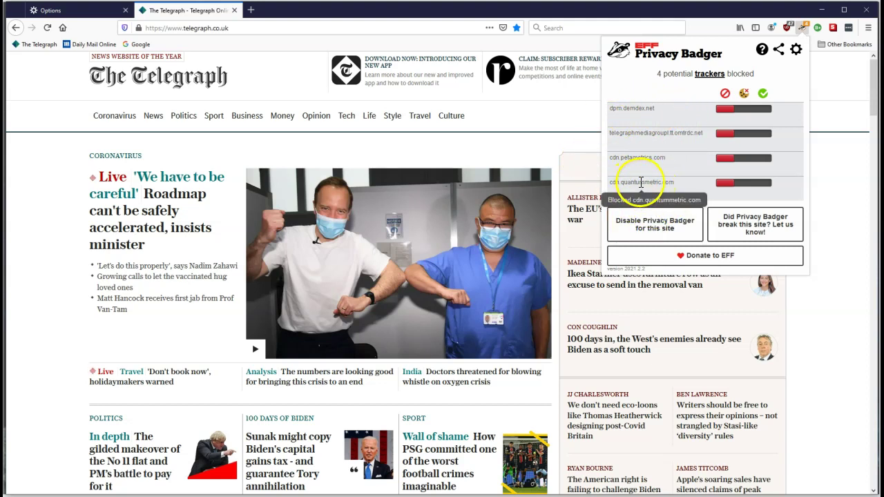
click(817, 29)
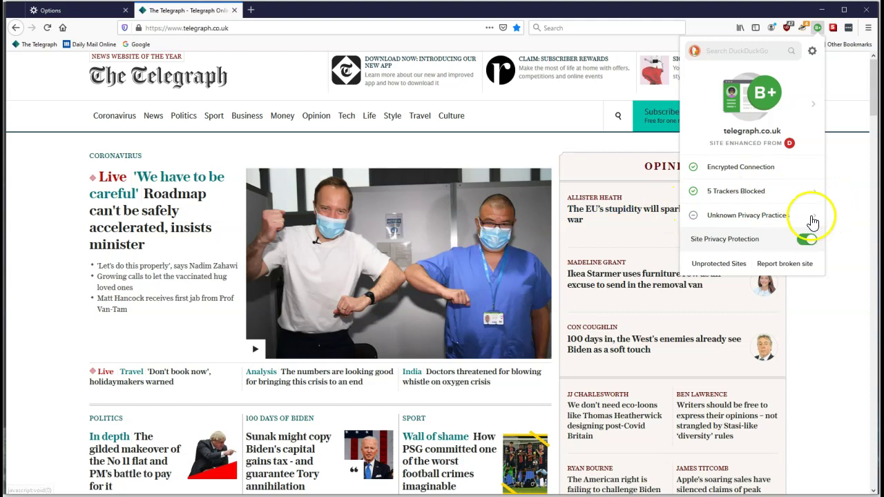
Review DuckDuckGo's details for the 5 trackers blocked on The Telegraph
click(813, 192)
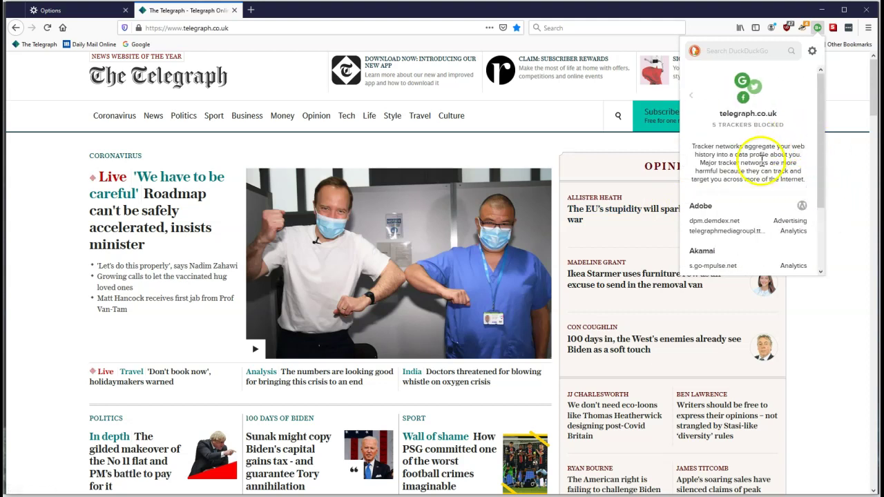
scroll(759, 165, down, 3)
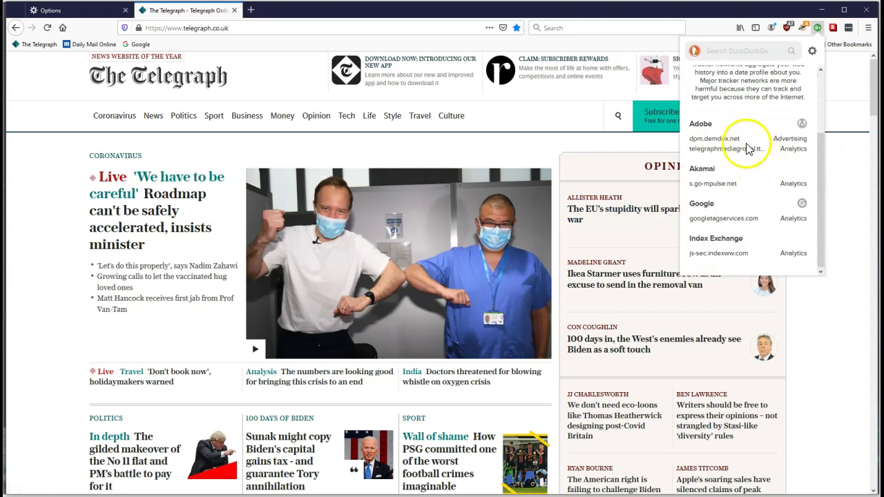
scroll(718, 173, up, 3)
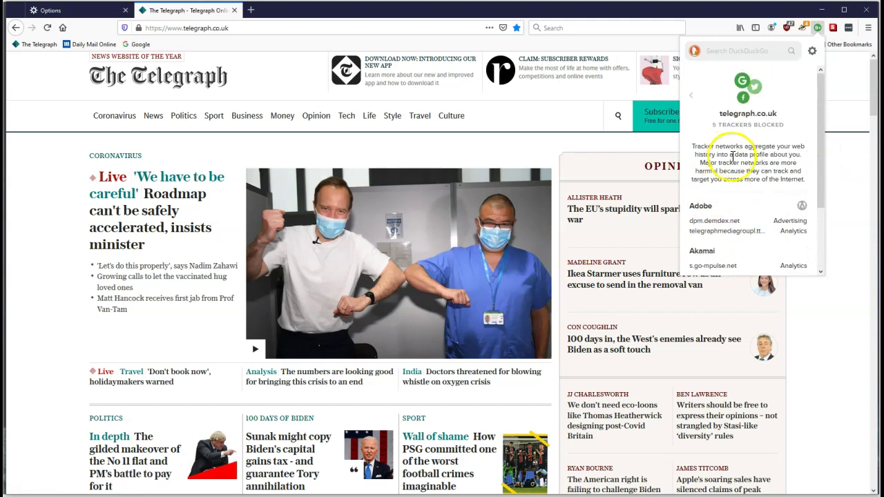
Confirm HTTPS Everywhere is on for the site and check LastPass, then close the panels
click(833, 27)
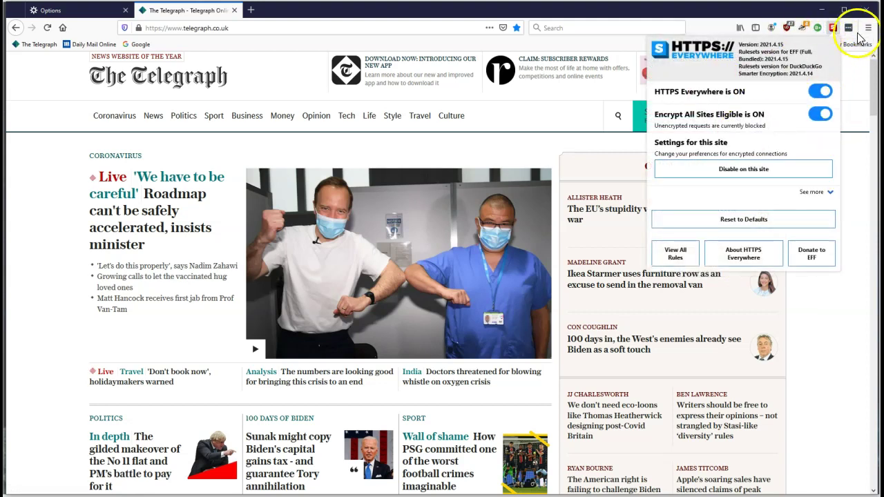
click(848, 27)
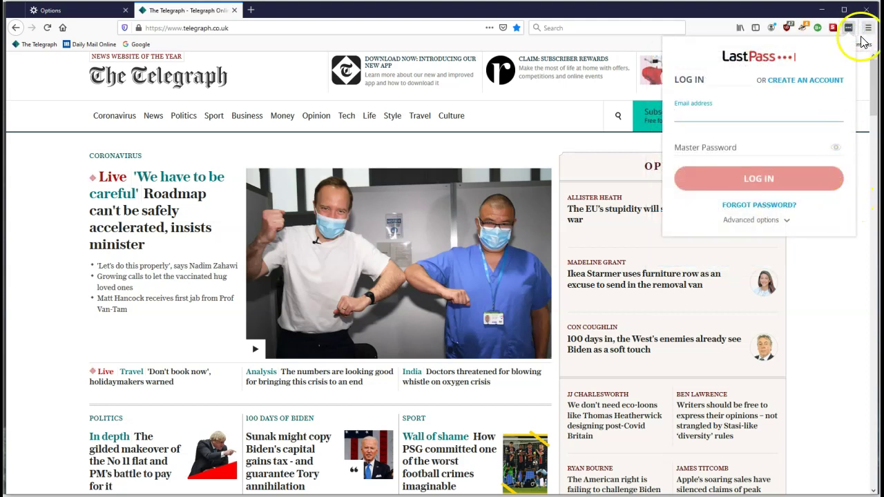
click(848, 28)
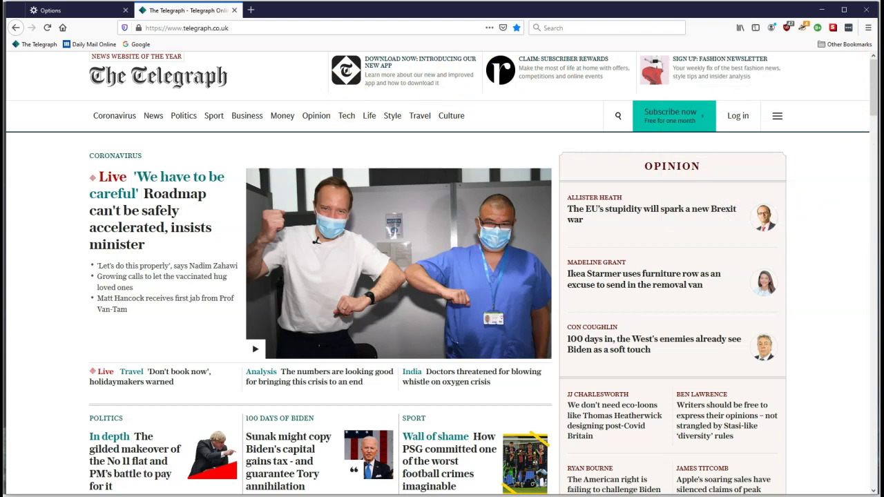
Close the Firefox window with its 2 open tabs
click(867, 12)
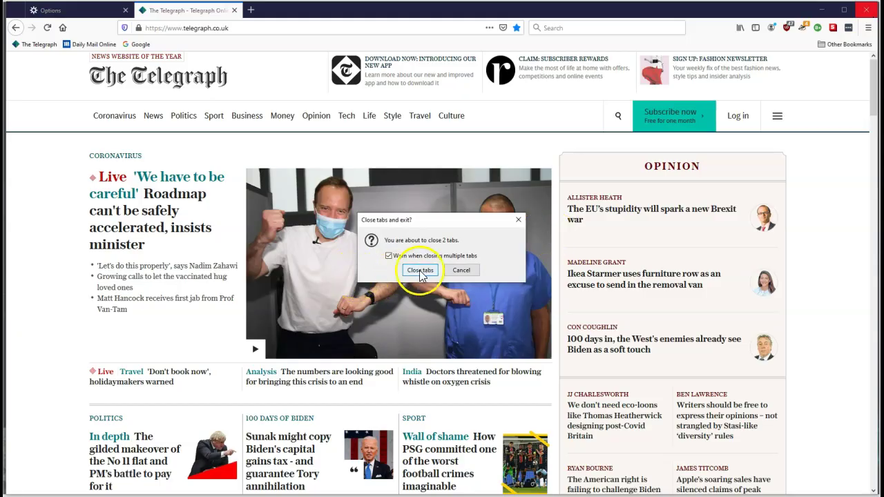